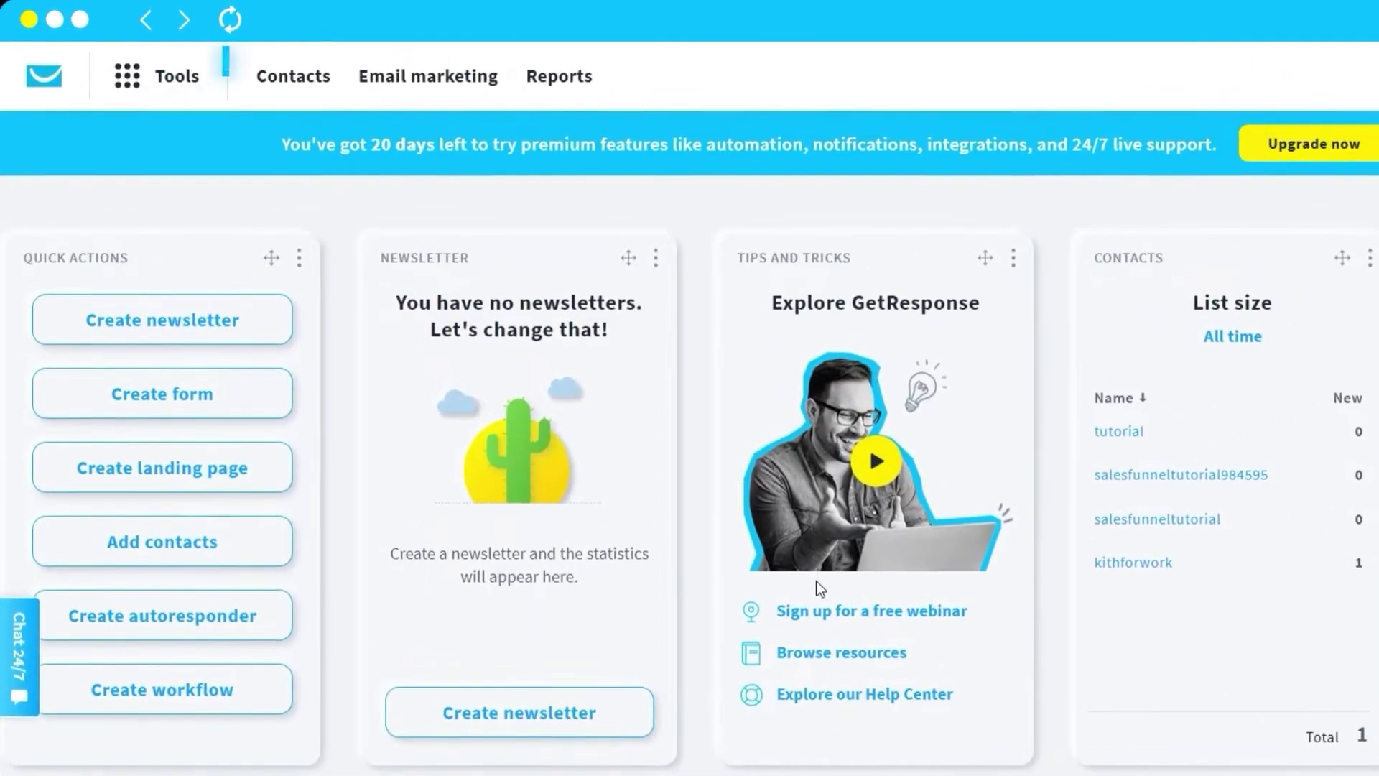
Step: Go to Tools > Autoresponders and begin creating a new autoresponder
{"action": "left_click", "coordinate": [135, 93]}
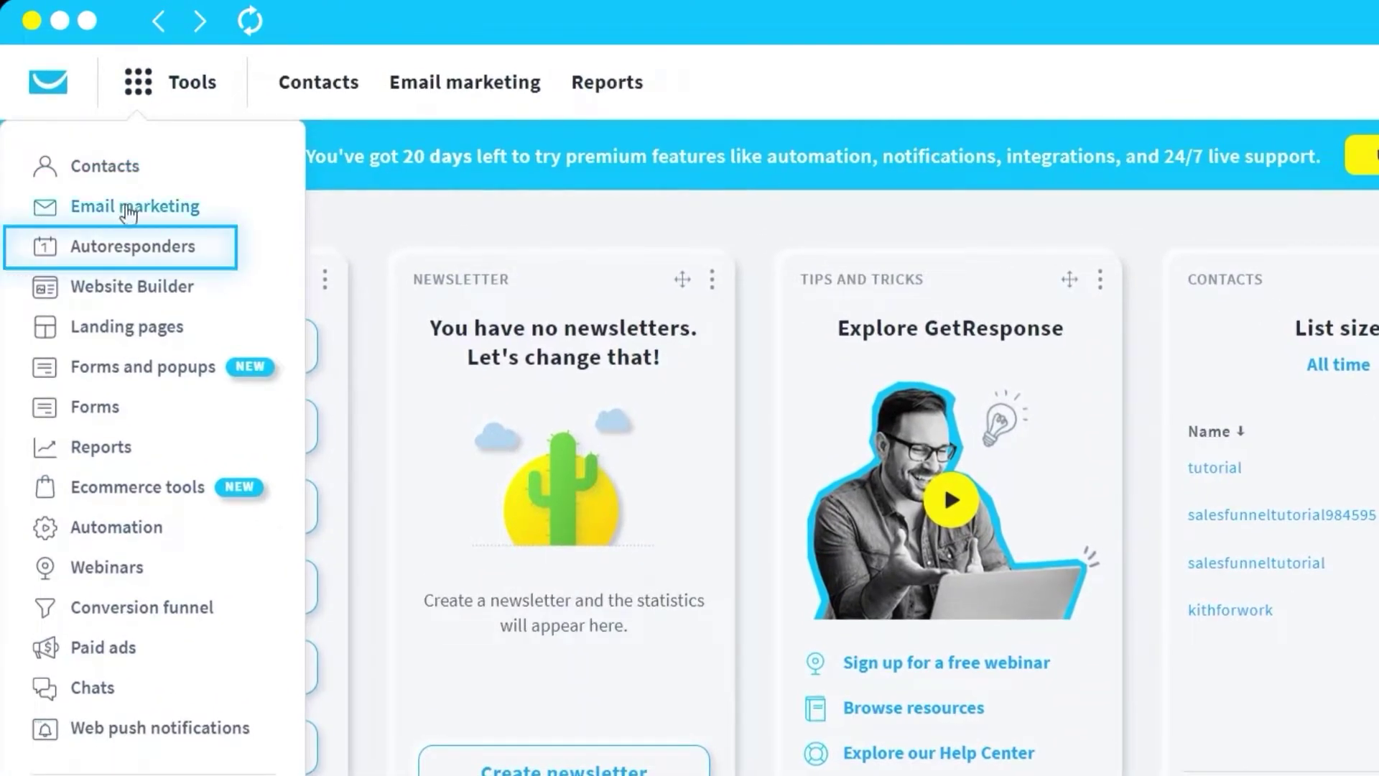
{"action": "left_click", "coordinate": [130, 252]}
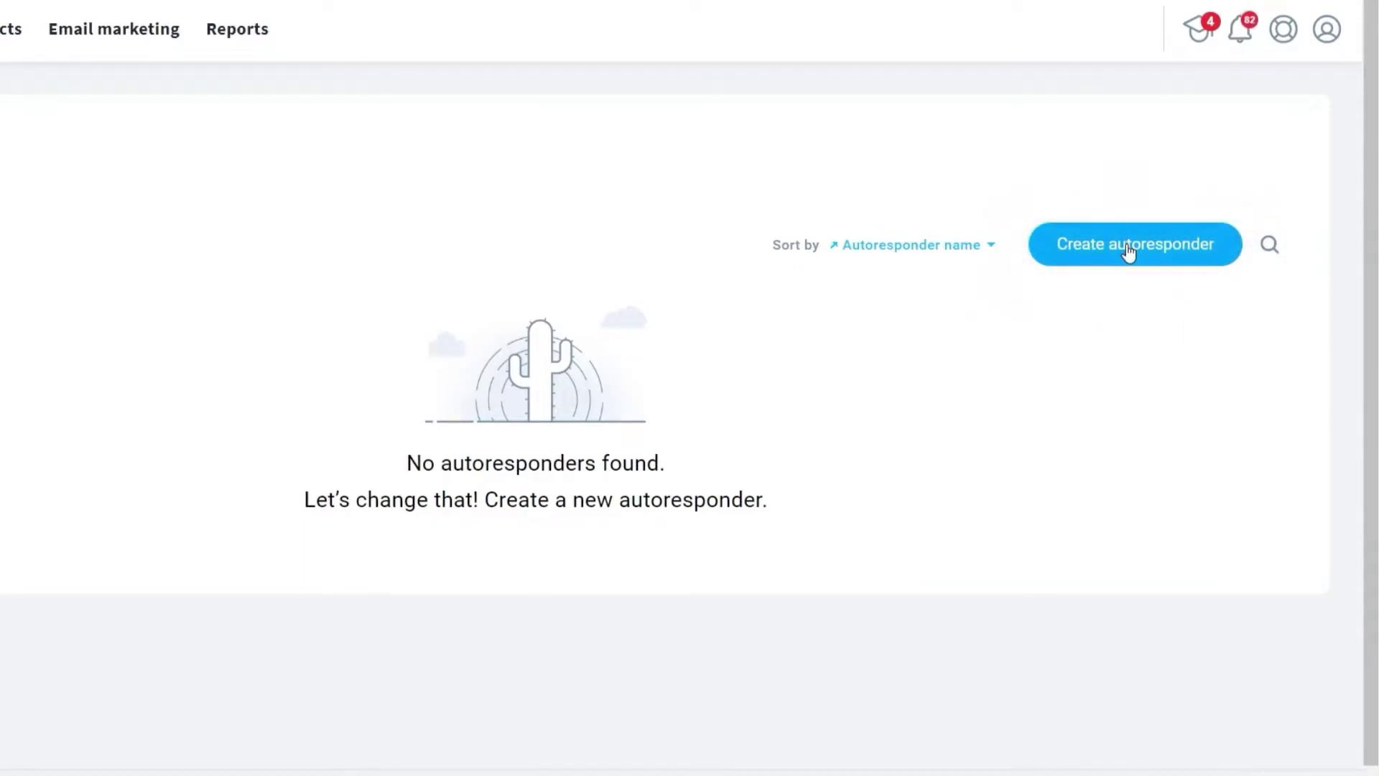
{"action": "left_click", "coordinate": [1129, 252]}
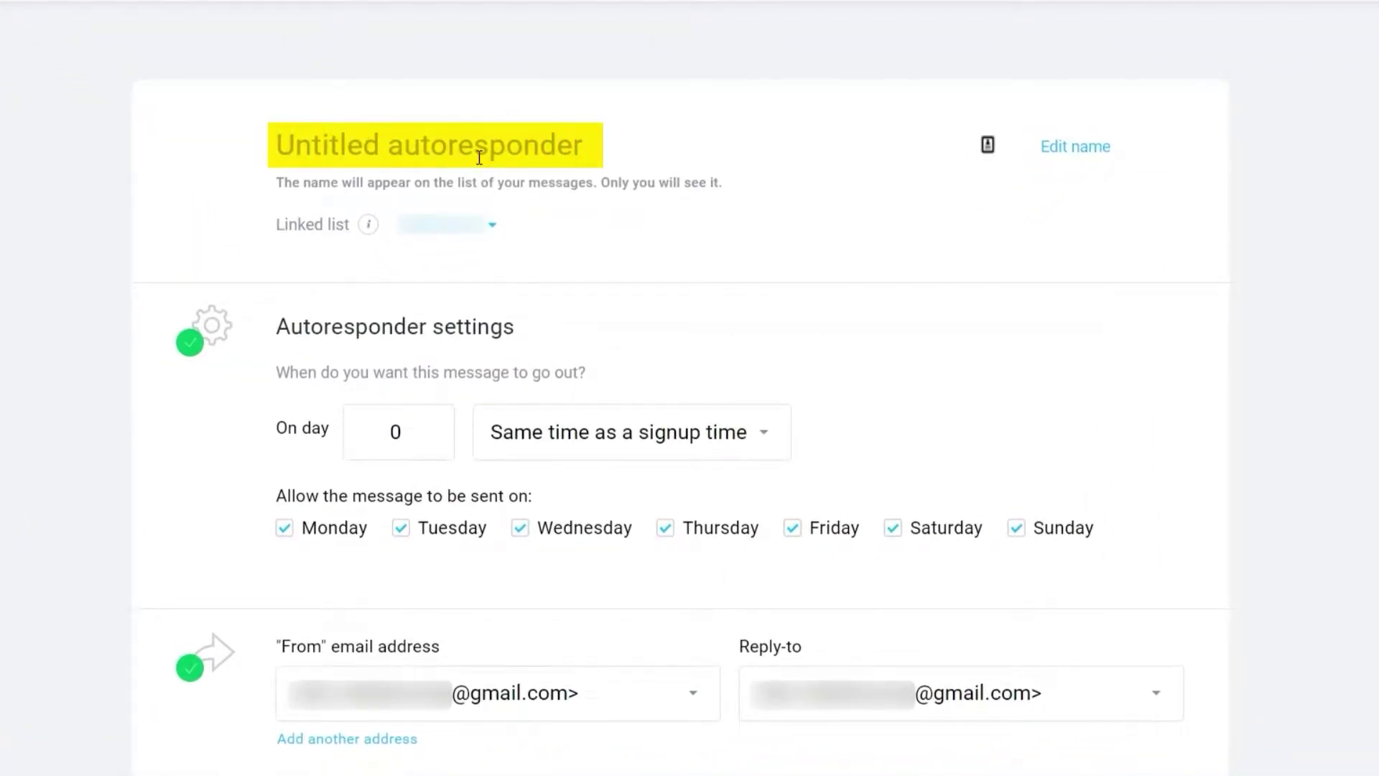
Step: Title the autoresponder 'Welcome Email' and choose the first contact list as its linked list
{"action": "type", "text": "Wel"}
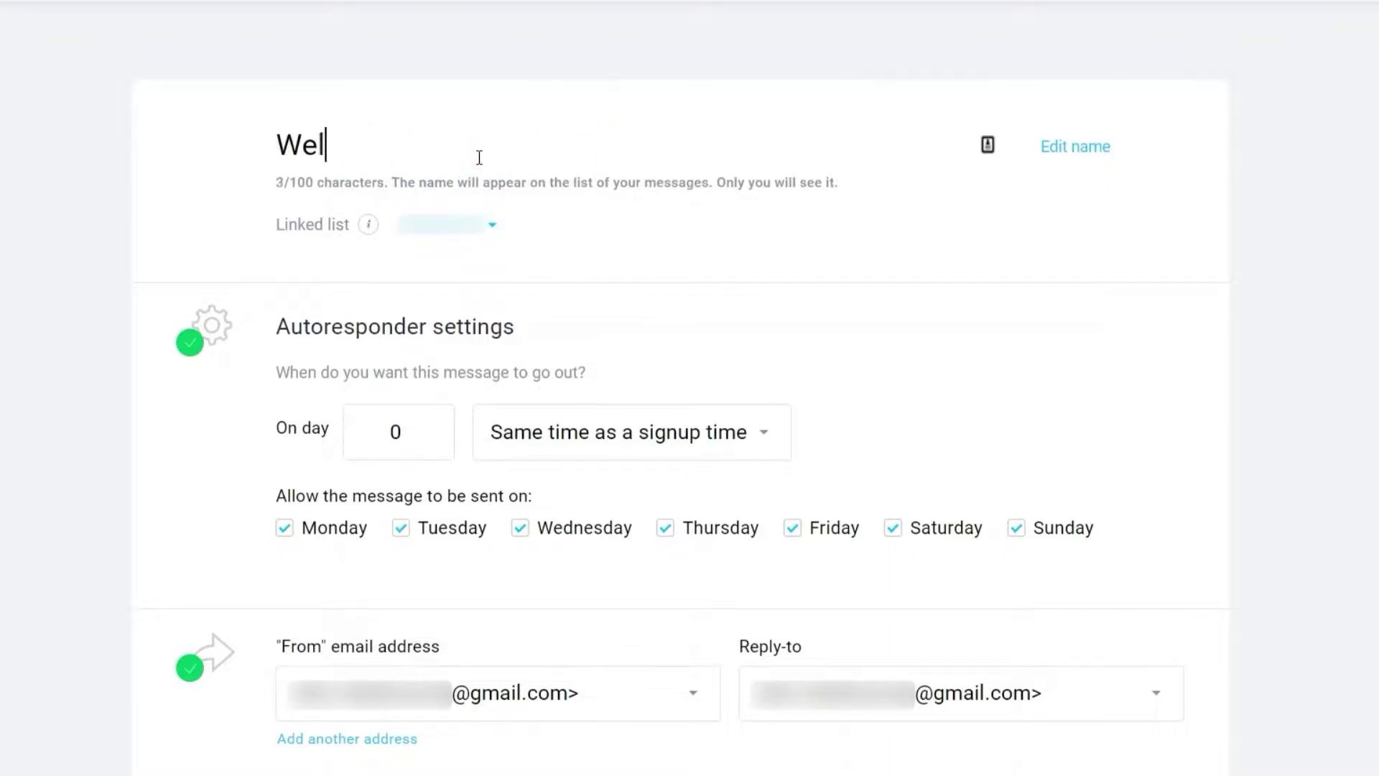
{"action": "type", "text": "coe"}
{"action": "type", "text": "me Email"}
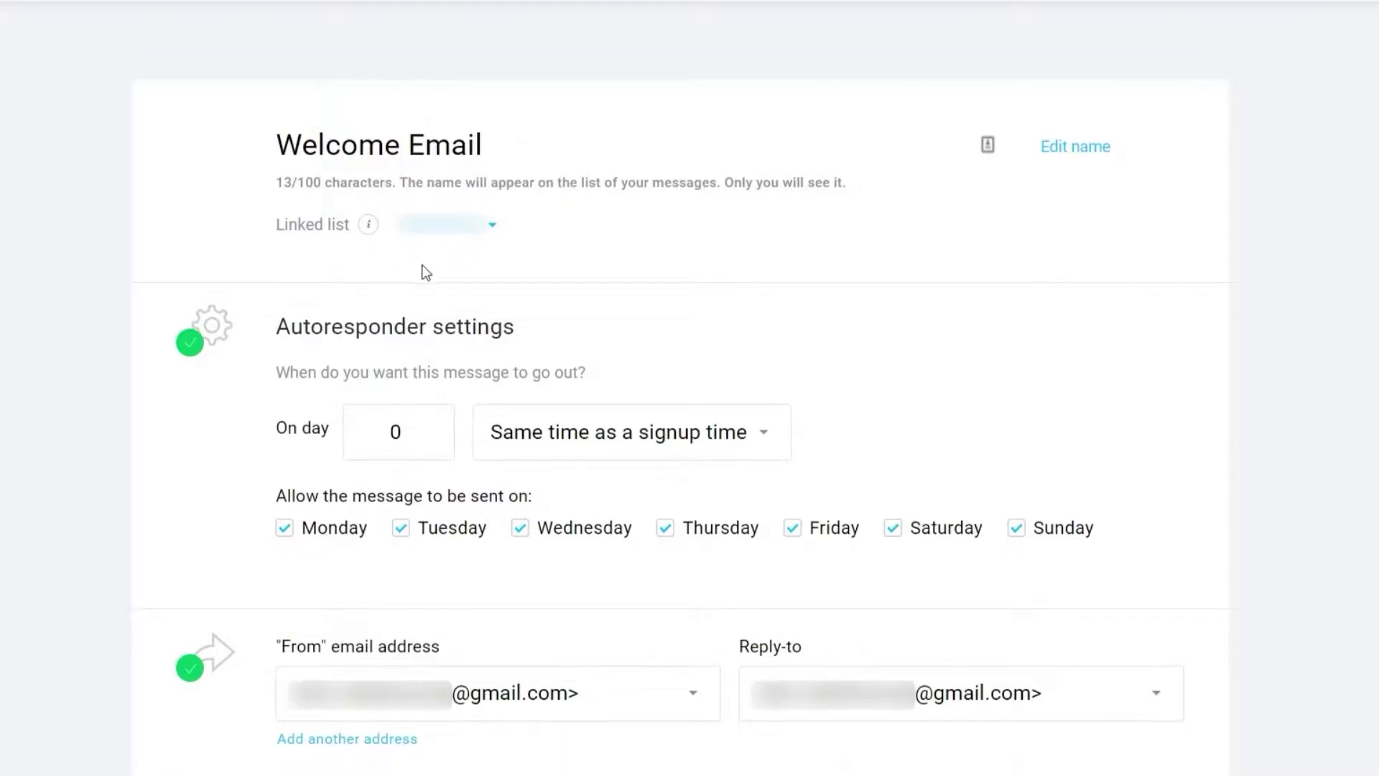
{"action": "left_click", "coordinate": [473, 244]}
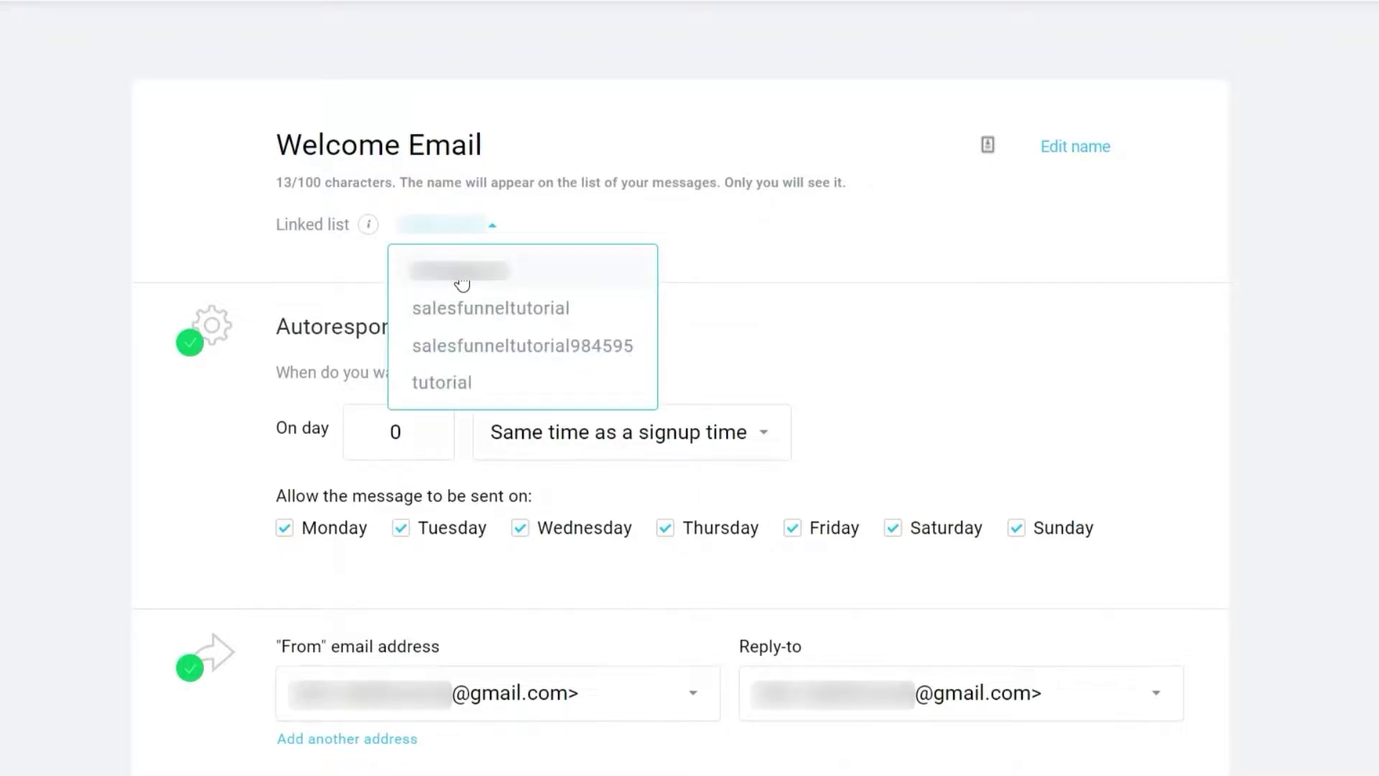
{"action": "left_click", "coordinate": [462, 277]}
Step: Try a 12-hour delay, then set sending to 'Exactly at' 00:00 on day 0
{"action": "scroll", "coordinate": [507, 275], "scroll_direction": "down", "scroll_amount": 2}
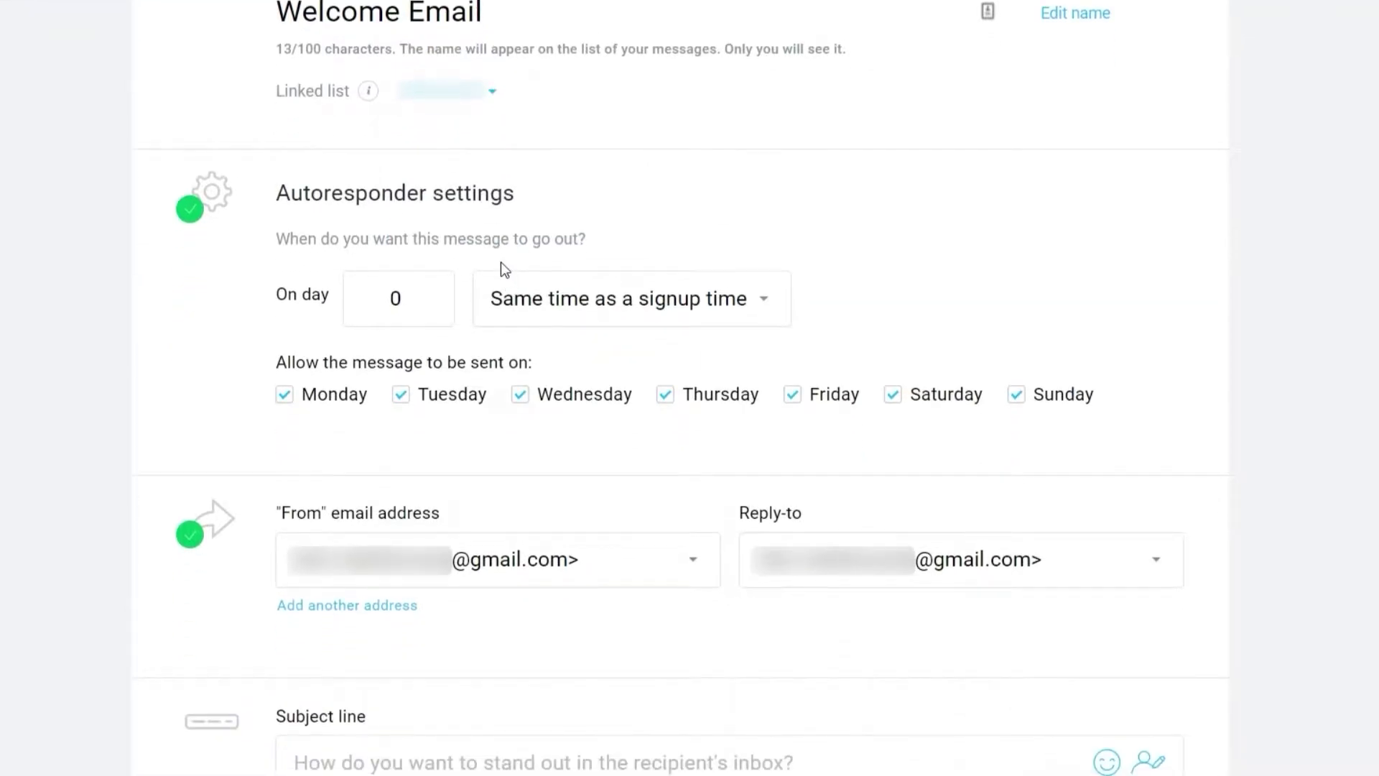
{"action": "scroll", "coordinate": [501, 263], "scroll_direction": "down", "scroll_amount": 4}
{"action": "scroll", "coordinate": [480, 254], "scroll_direction": "up", "scroll_amount": 3}
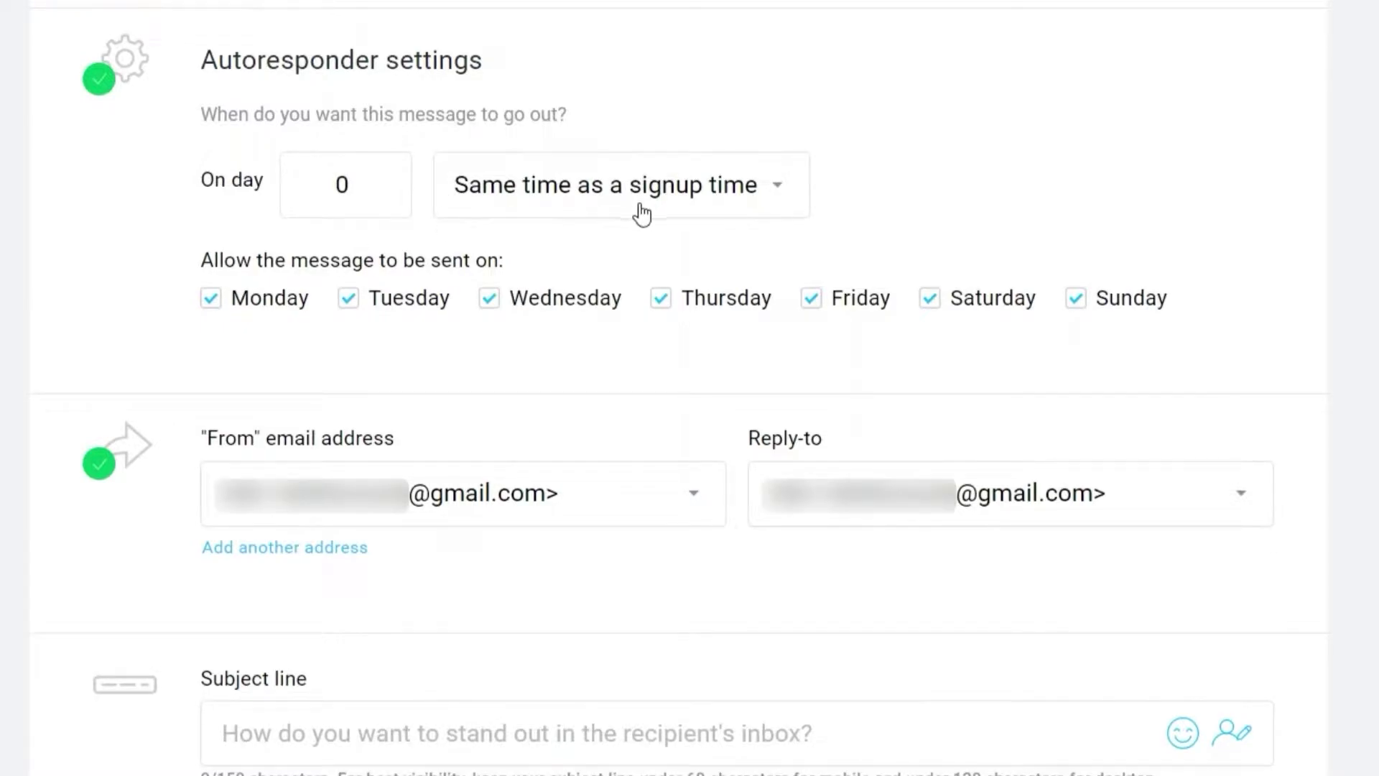
{"action": "left_click", "coordinate": [780, 199]}
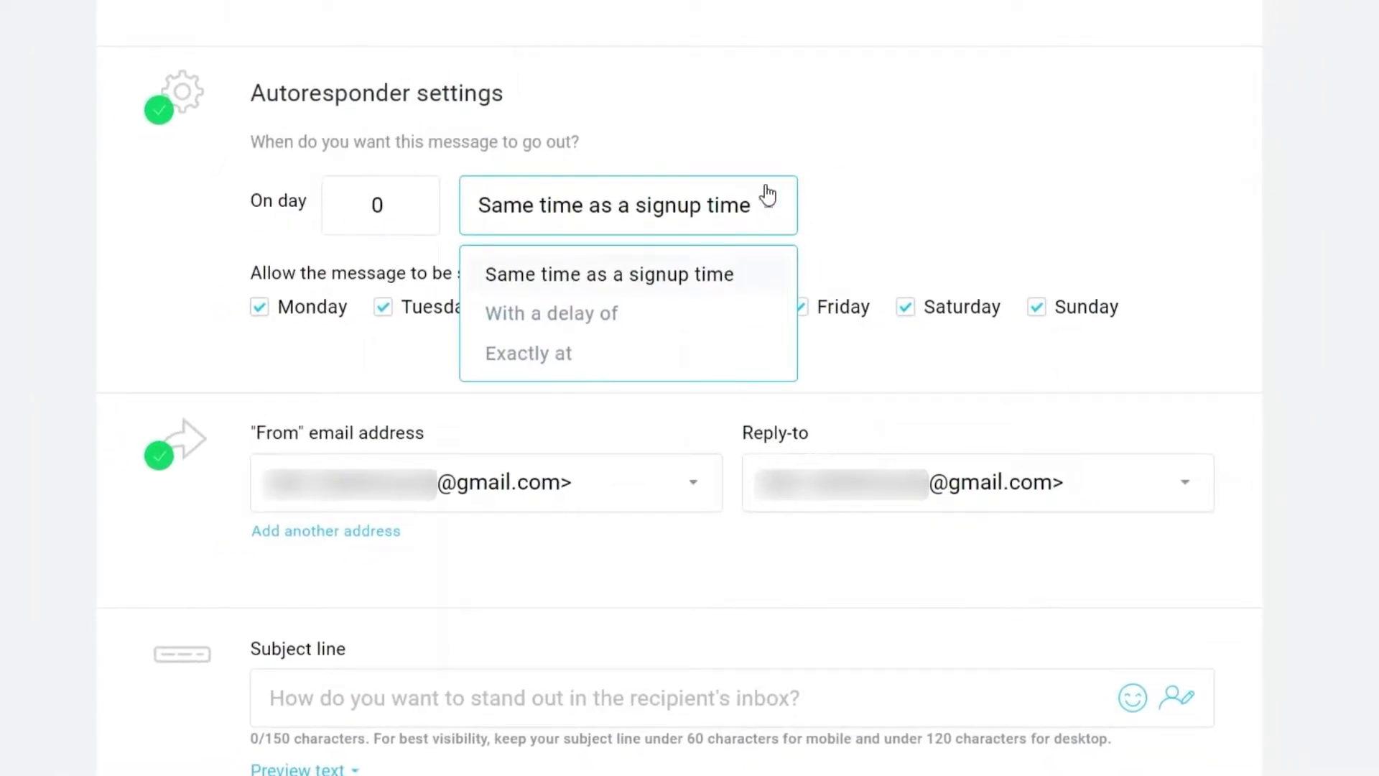
{"action": "left_click", "coordinate": [625, 316]}
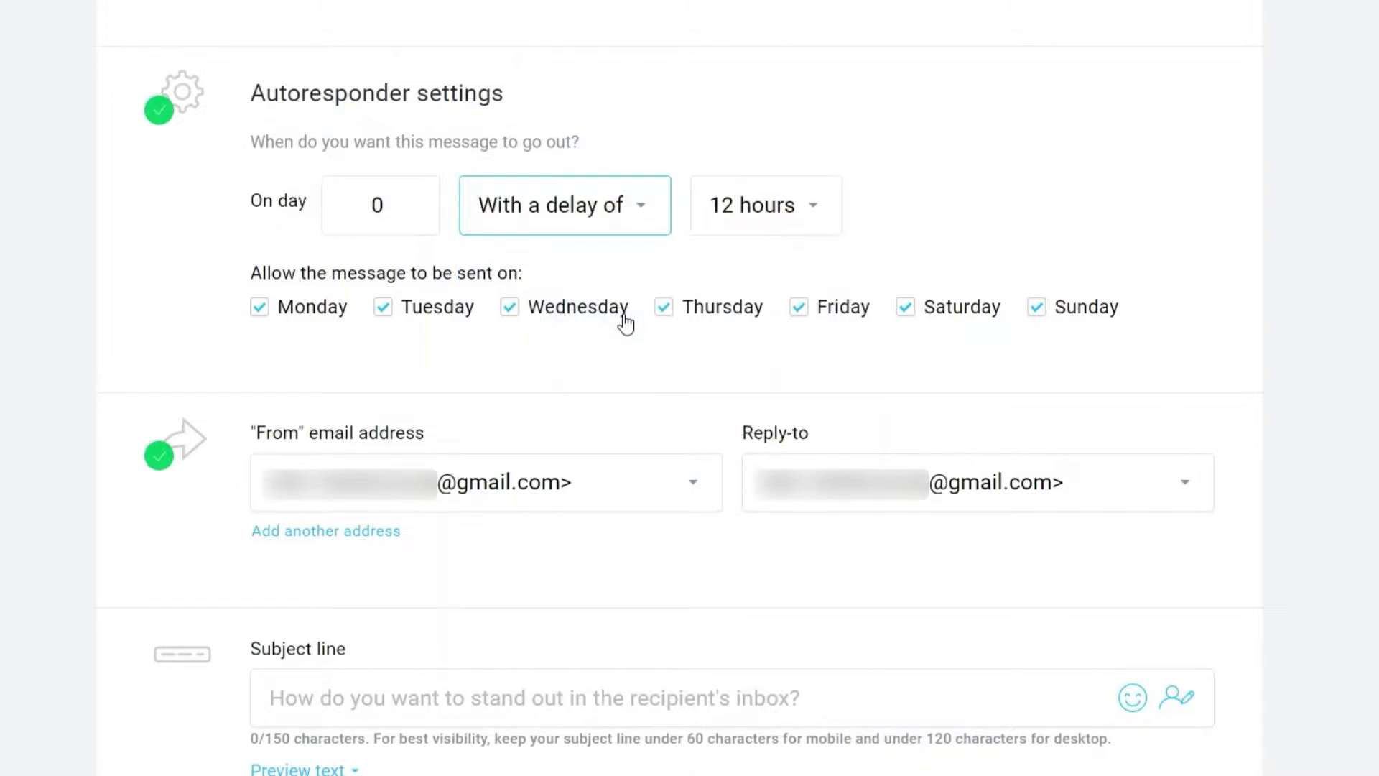
{"action": "left_click", "coordinate": [803, 218]}
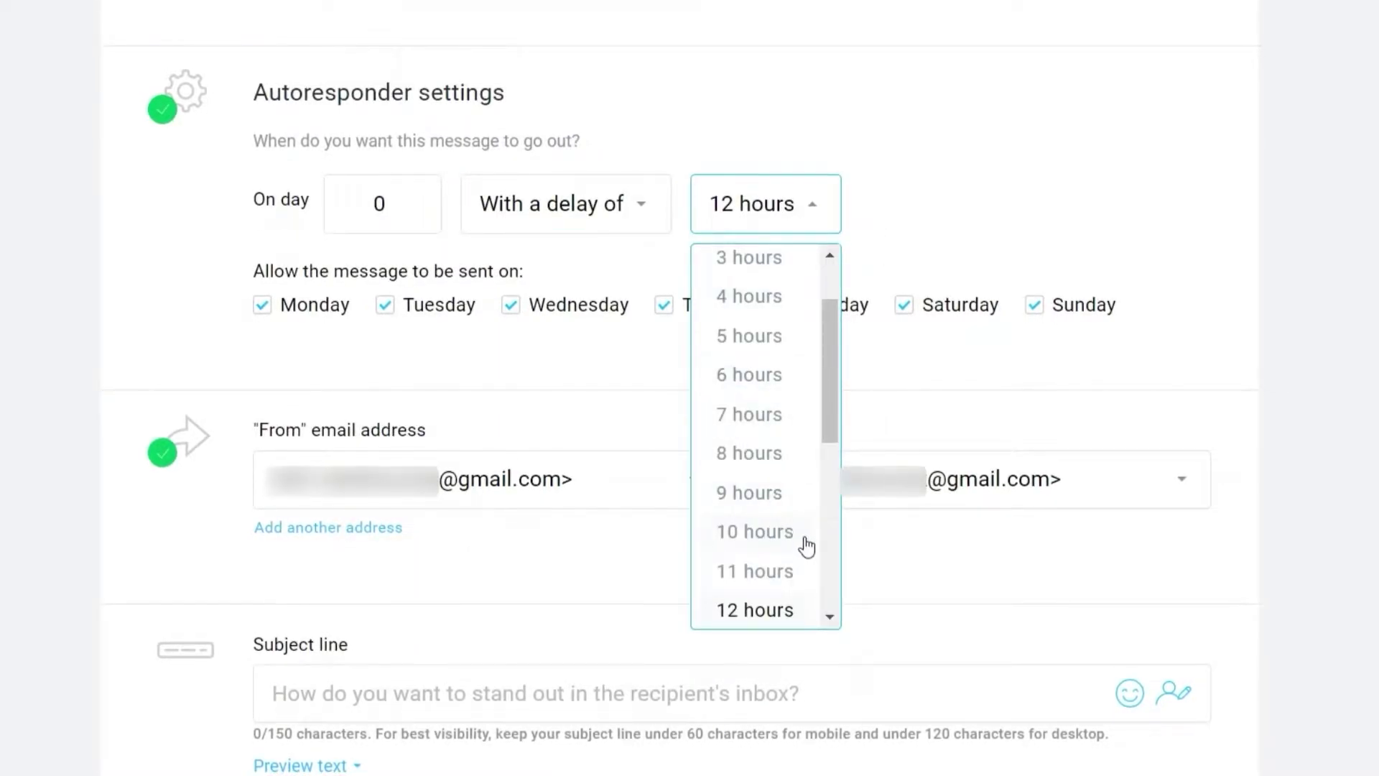
{"action": "left_click", "coordinate": [995, 180]}
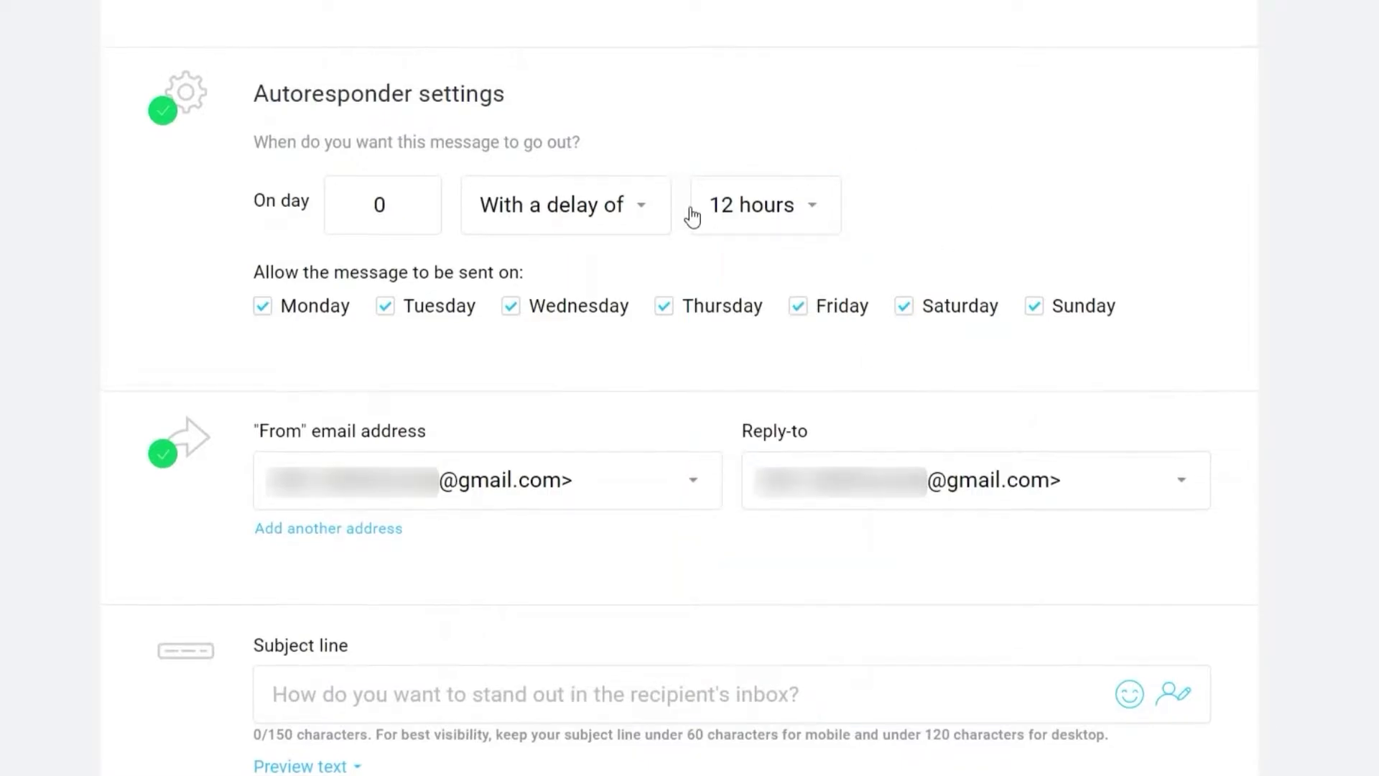
{"action": "left_click", "coordinate": [639, 207]}
{"action": "left_click", "coordinate": [529, 420]}
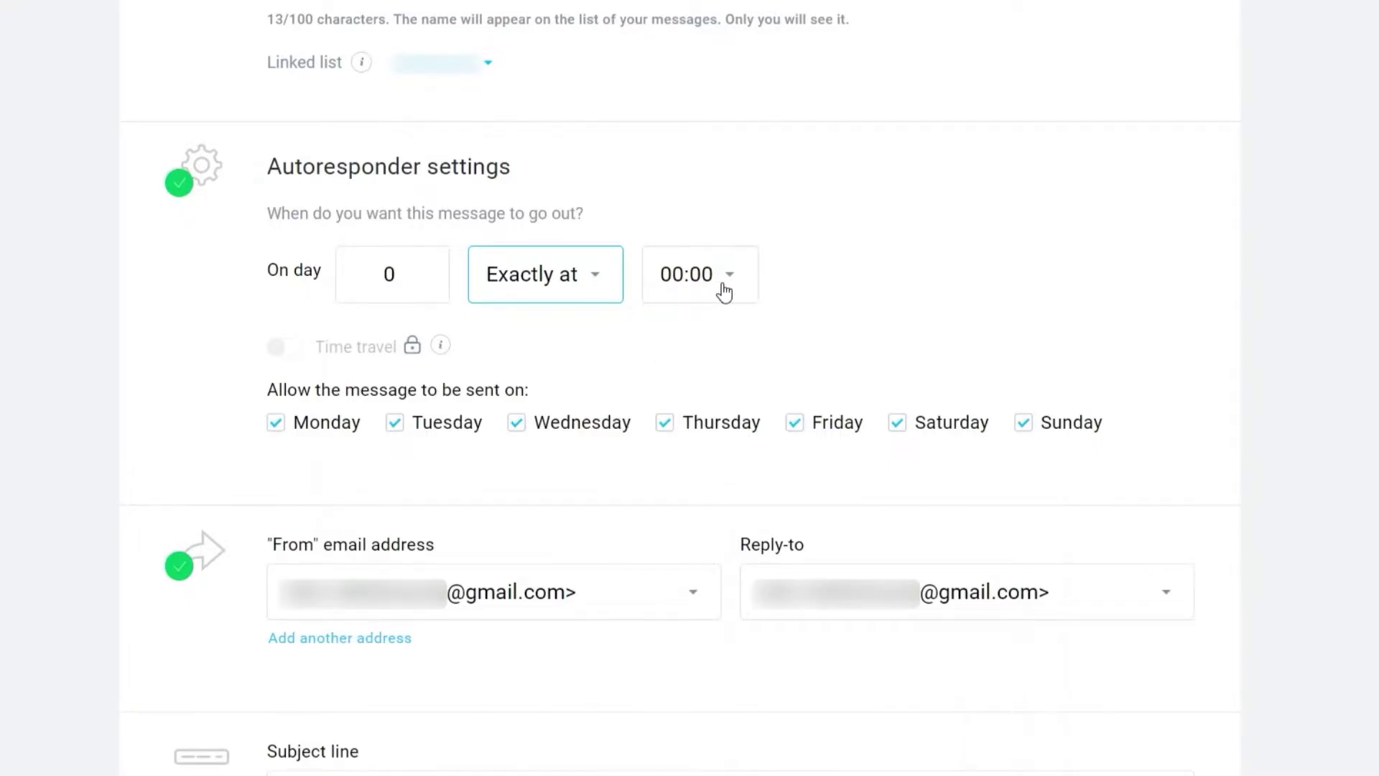
Step: Send on day 1 at the same time as signup, with Saturday and Sunday unchecked
{"action": "left_click", "coordinate": [588, 273]}
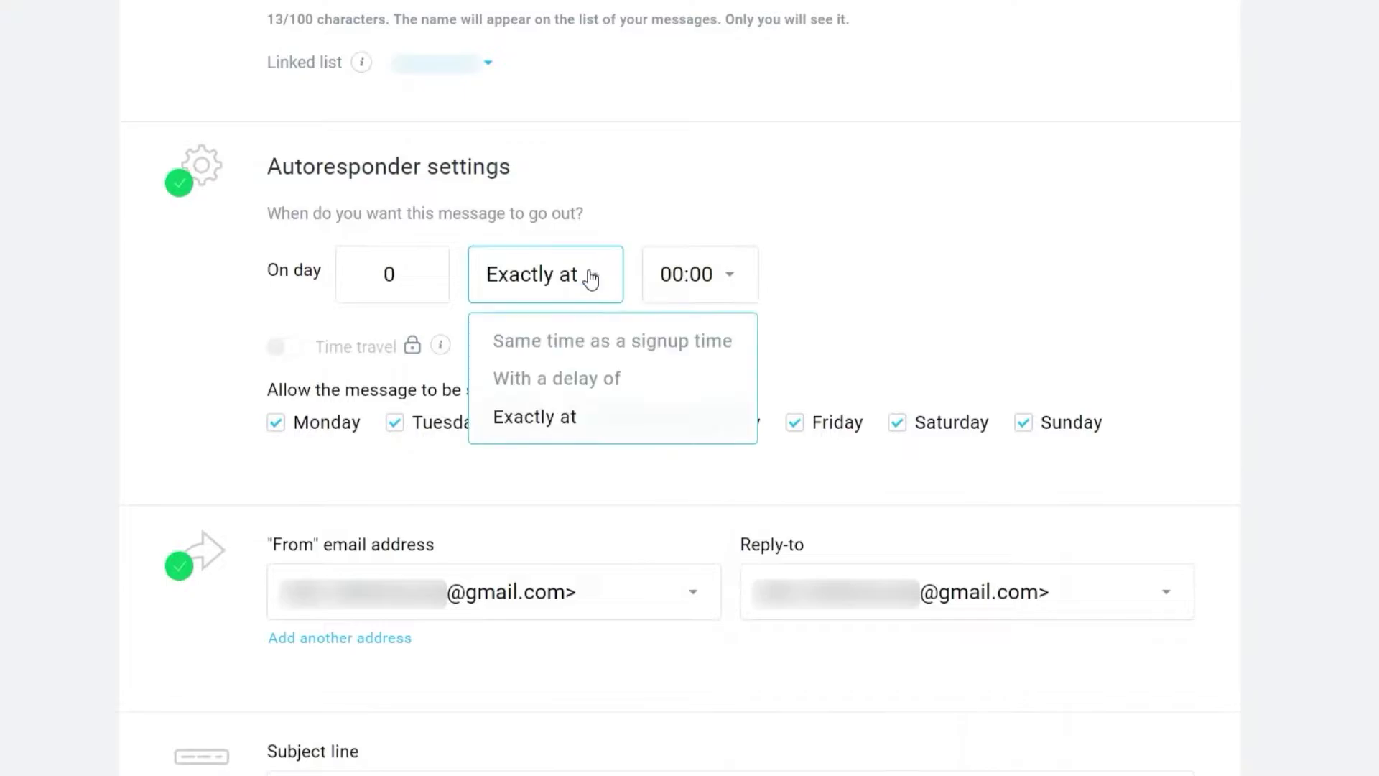
{"action": "left_click", "coordinate": [622, 342]}
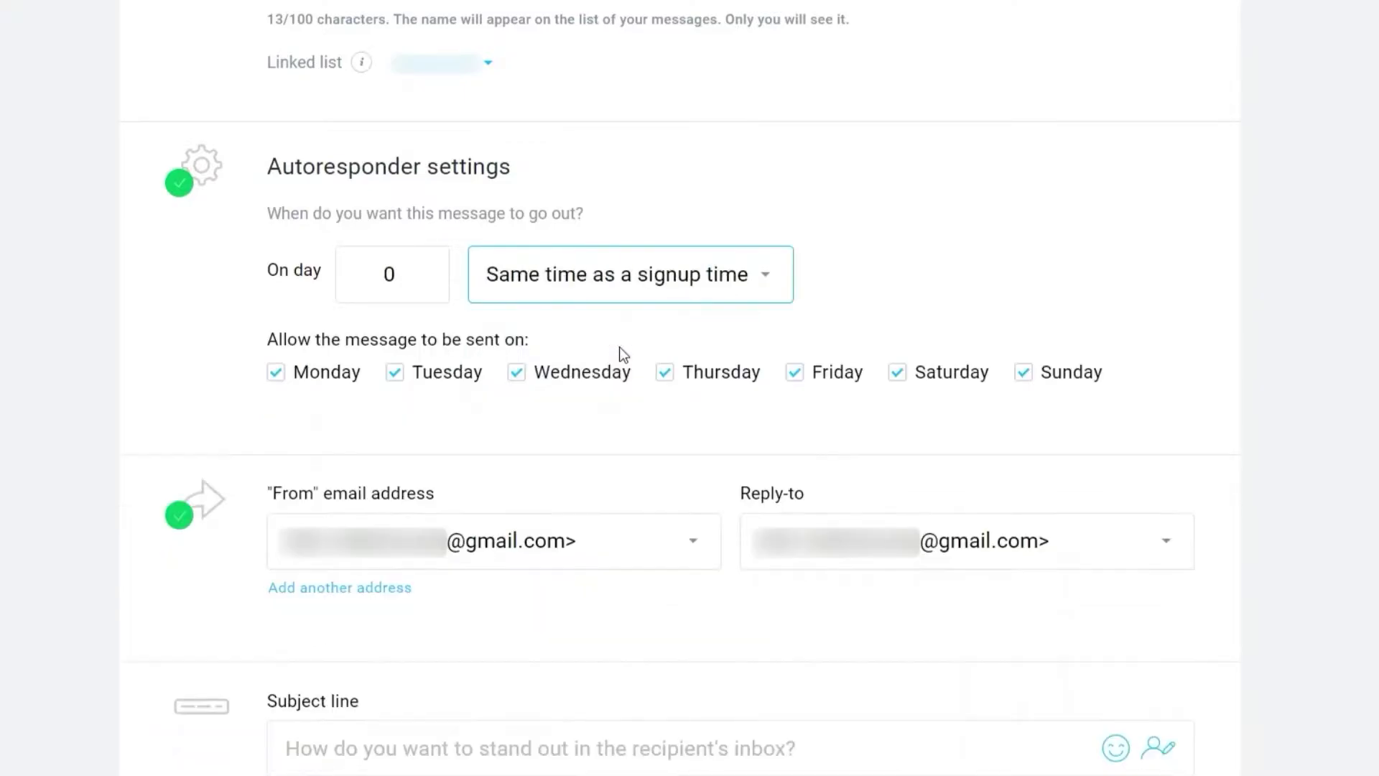
{"action": "left_click", "coordinate": [397, 275]}
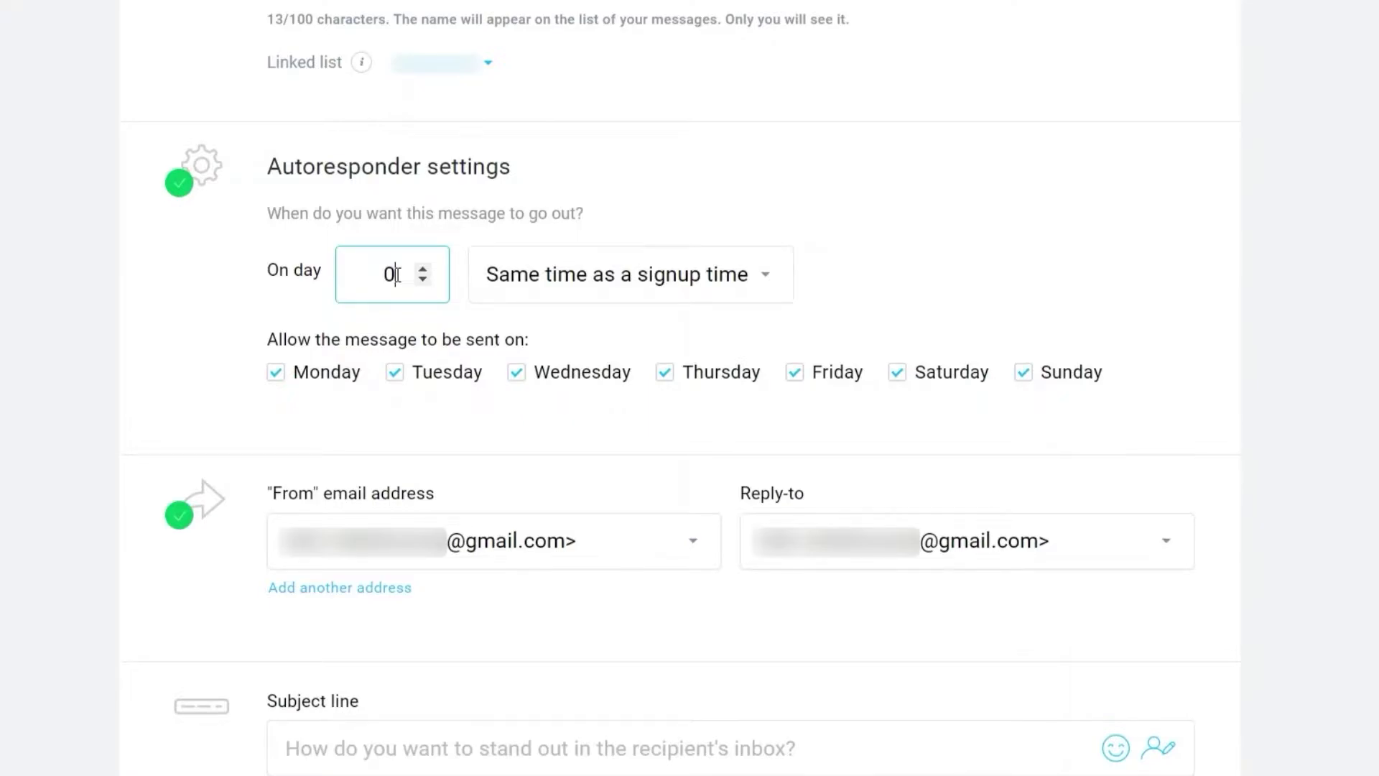
{"action": "left_click", "coordinate": [423, 270]}
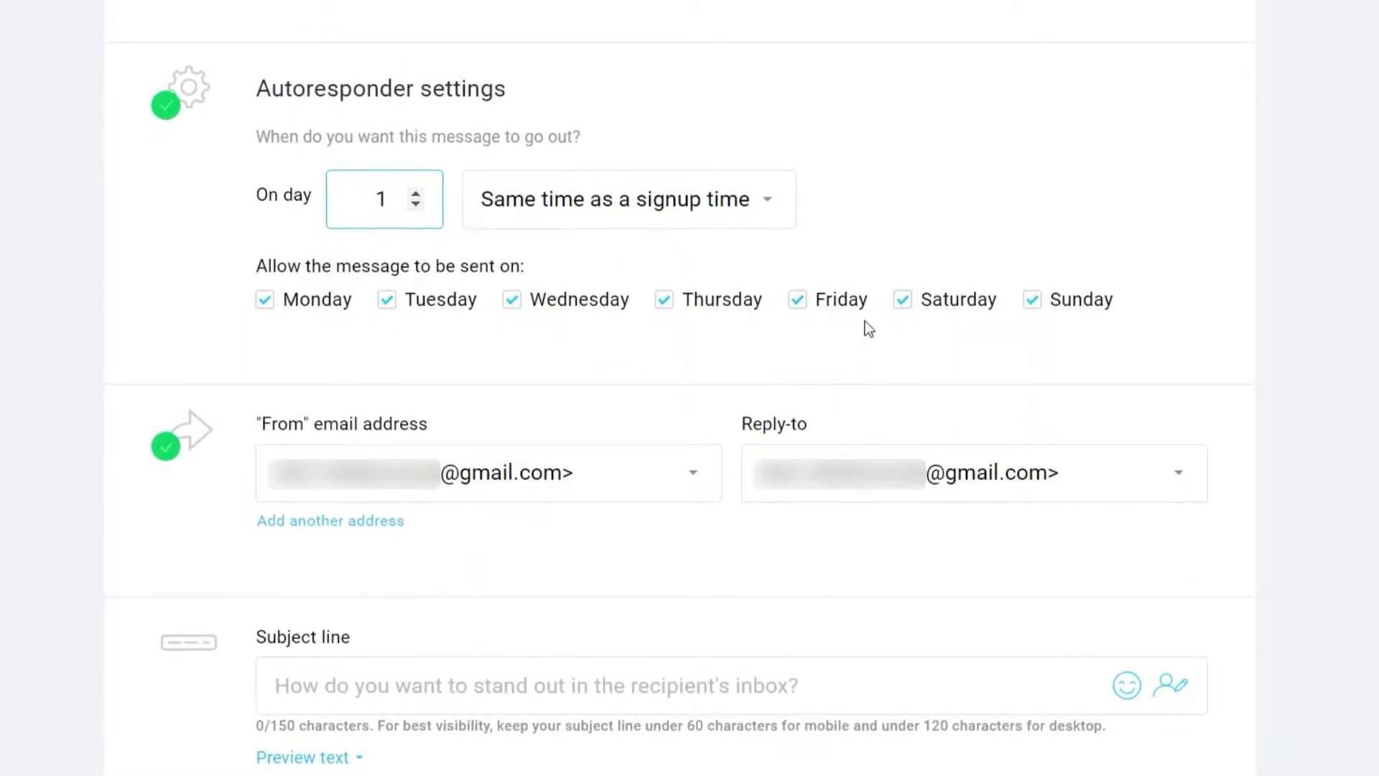
{"action": "left_click", "coordinate": [901, 301]}
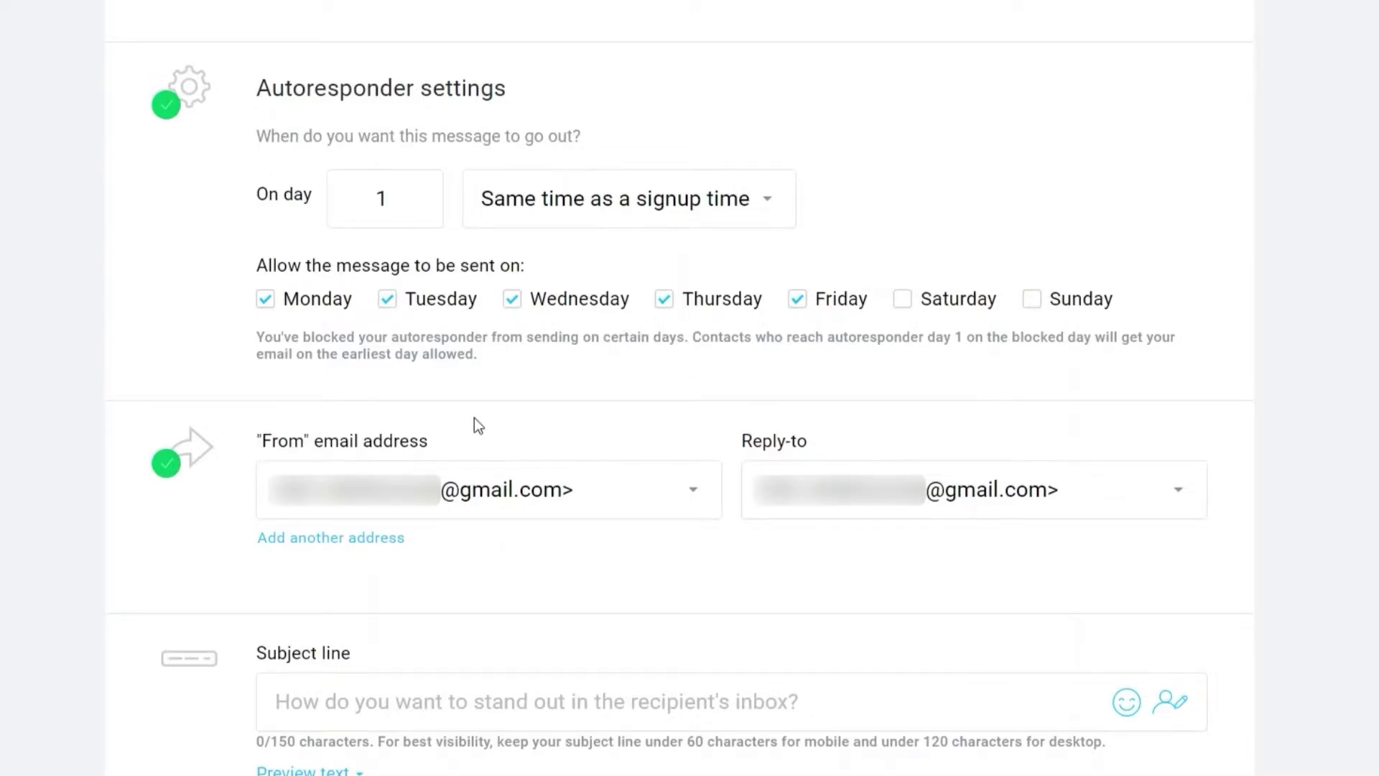
{"action": "scroll", "coordinate": [474, 418], "scroll_direction": "down", "scroll_amount": 4}
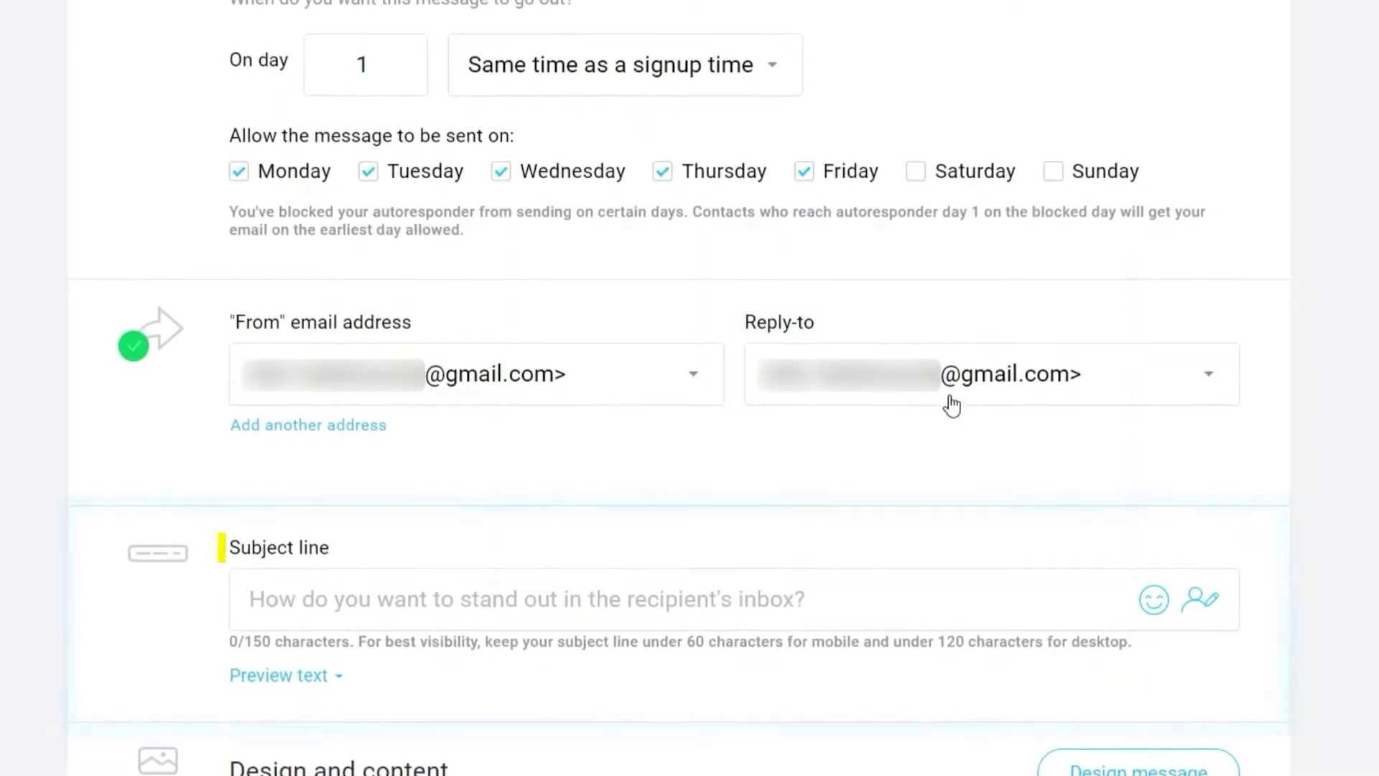
{"action": "scroll", "coordinate": [955, 410], "scroll_direction": "down", "scroll_amount": 1}
{"action": "scroll", "coordinate": [917, 390], "scroll_direction": "down", "scroll_amount": 2}
Step: Enter a subject line greeting the recipient's first name, then 'welcome to ABC community'
{"action": "left_click", "coordinate": [449, 303]}
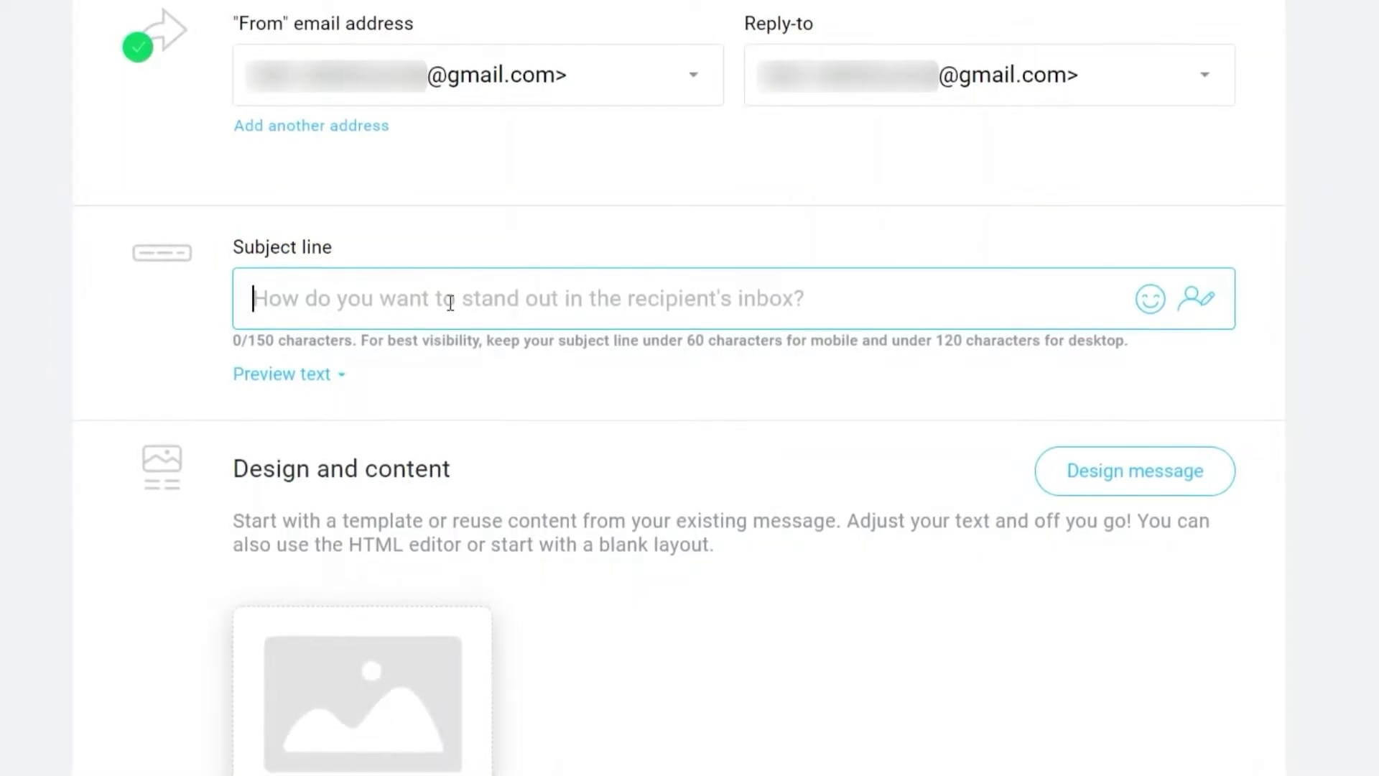
{"action": "type", "text": "S"}
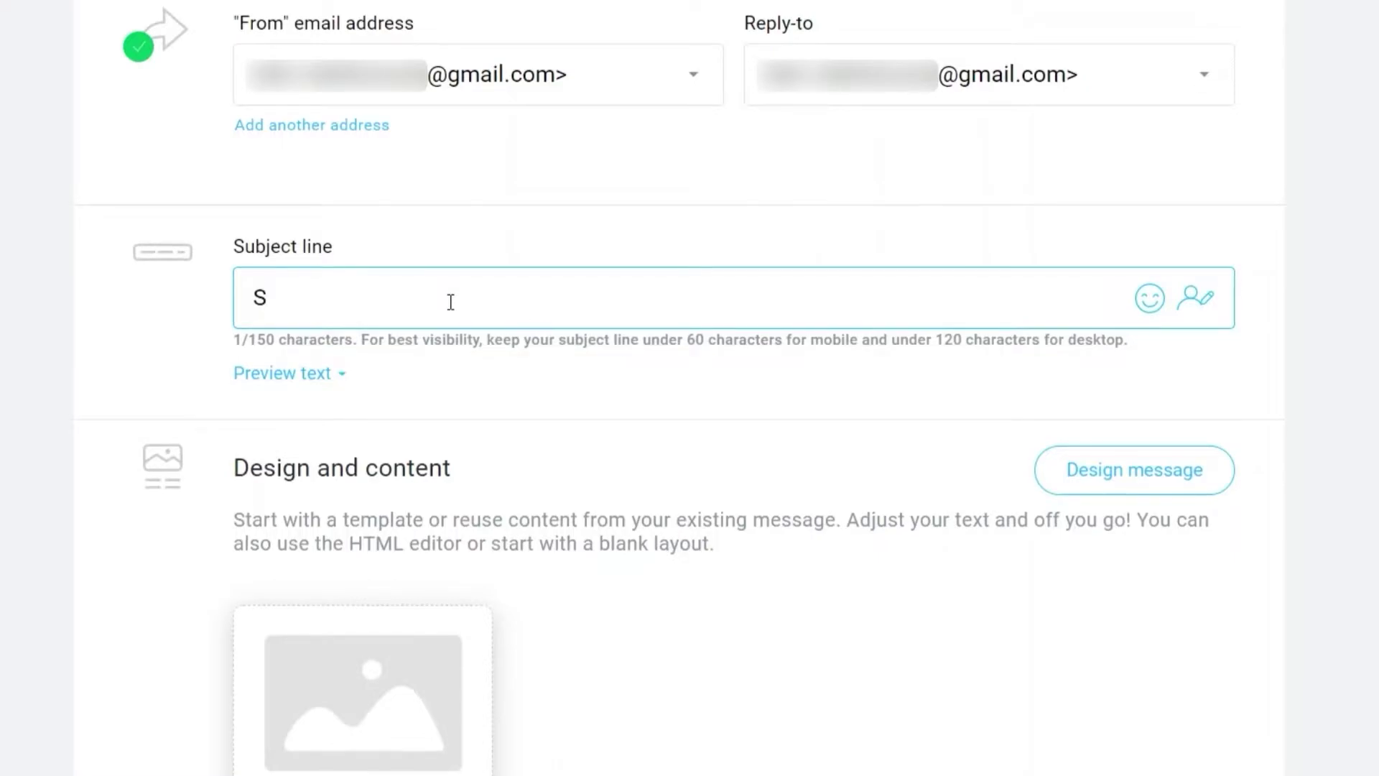
{"action": "type", "text": "imon"}
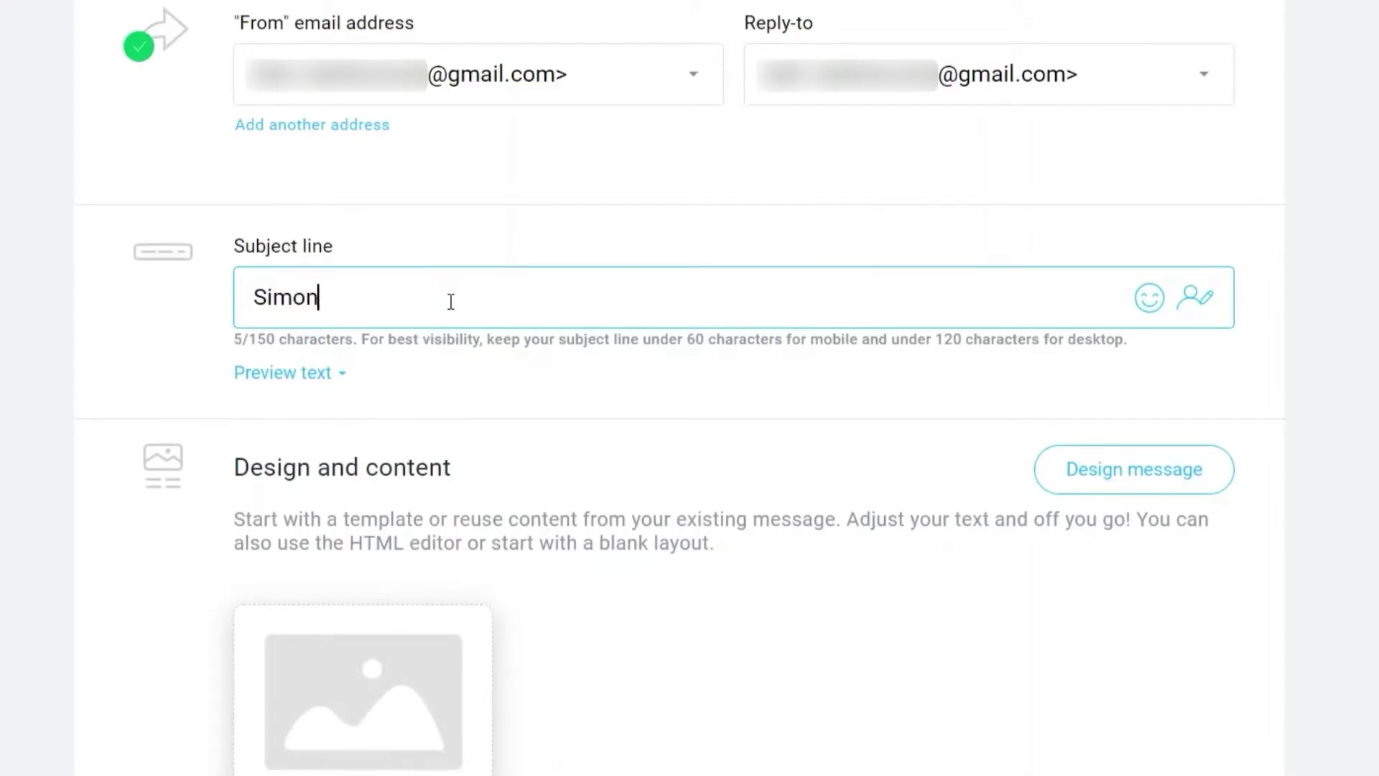
{"action": "type", "text": "! welcome to ABC community"}
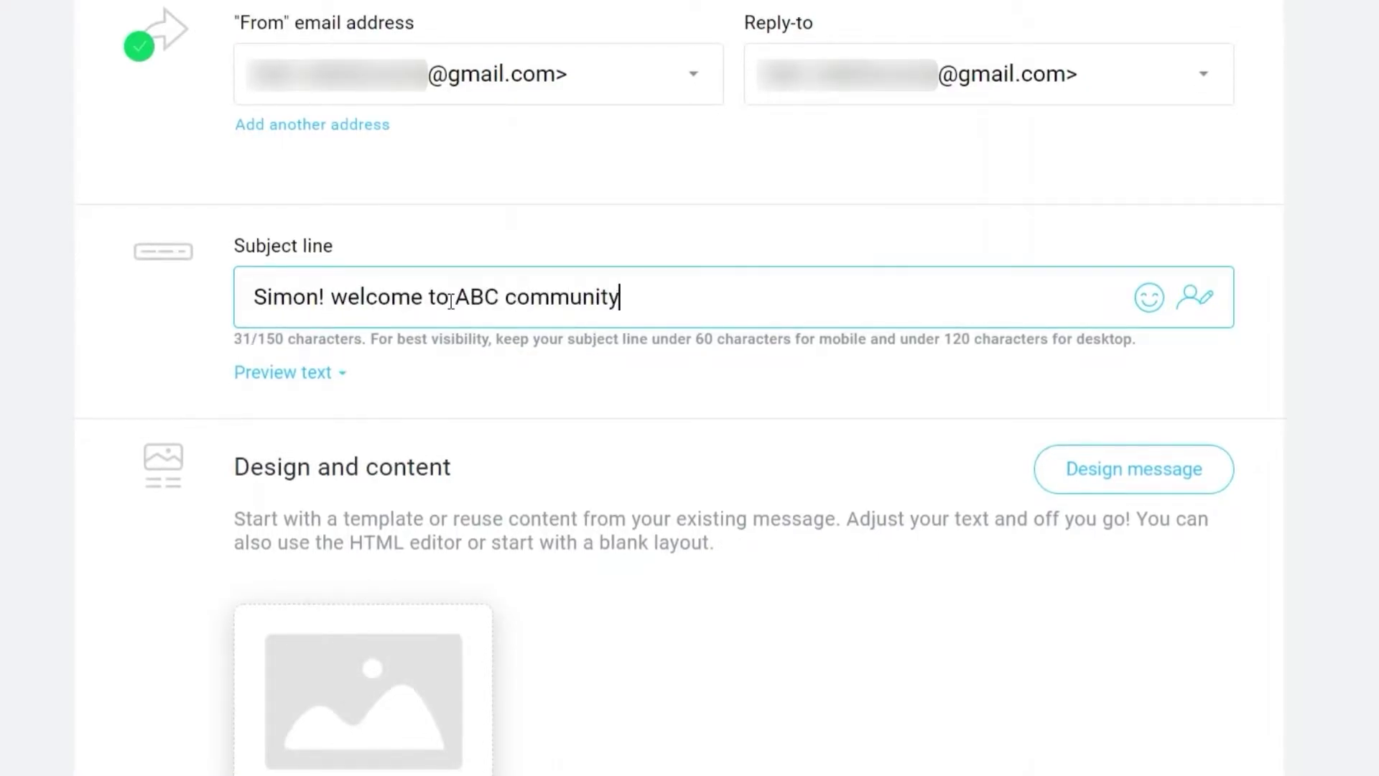
{"action": "left_click_drag", "start_coordinate": [327, 296], "coordinate": [244, 290]}
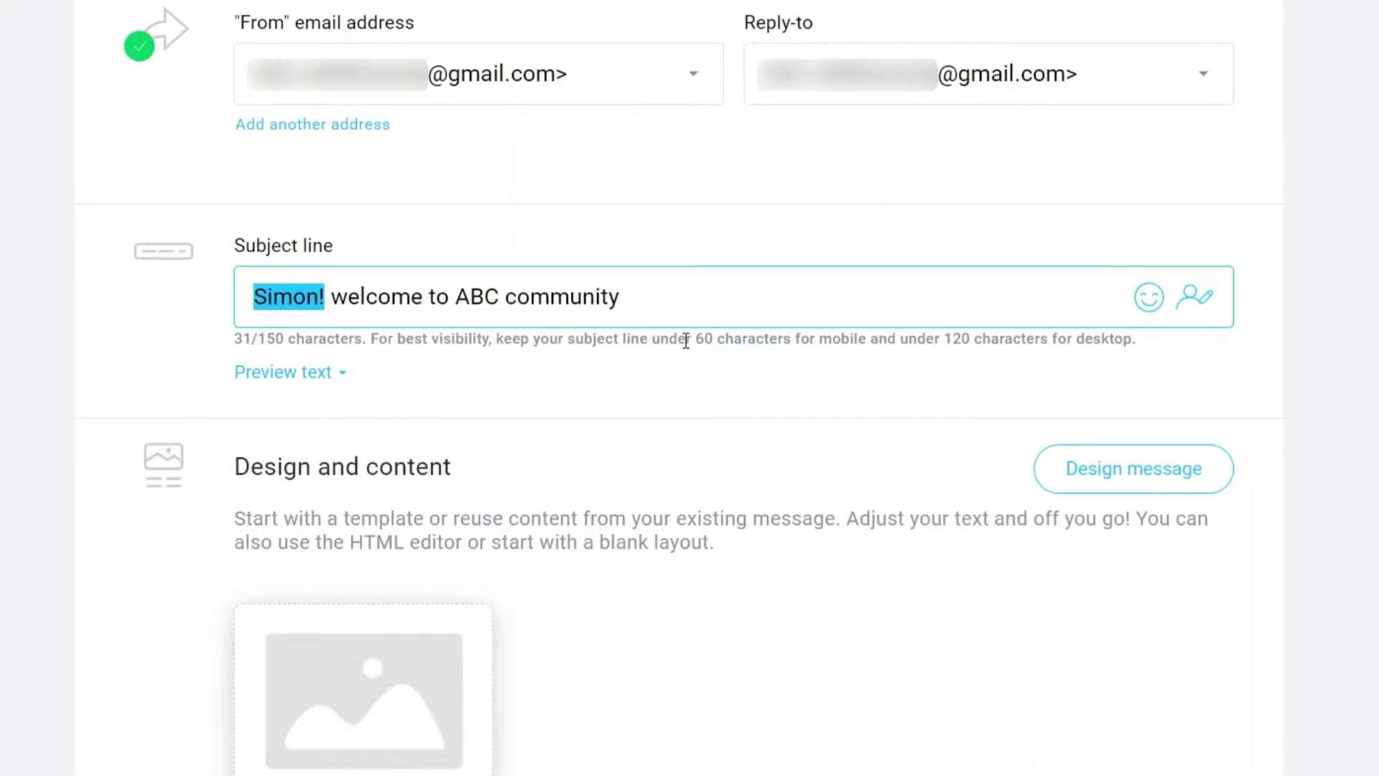
{"action": "scroll", "coordinate": [503, 459], "scroll_direction": "down", "scroll_amount": 5}
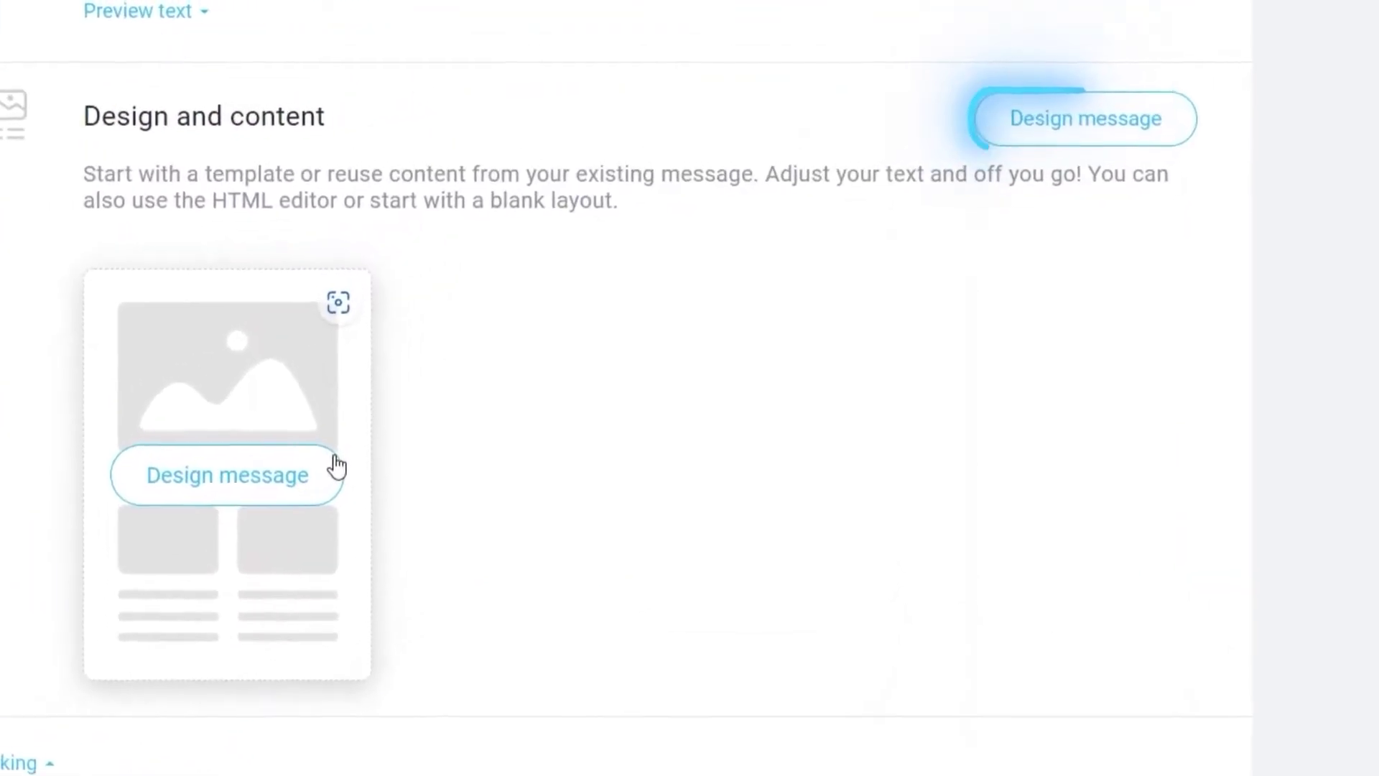
Step: In Design and content, browse the templates and use the Easter Flowers predesigned template
{"action": "left_click", "coordinate": [337, 467]}
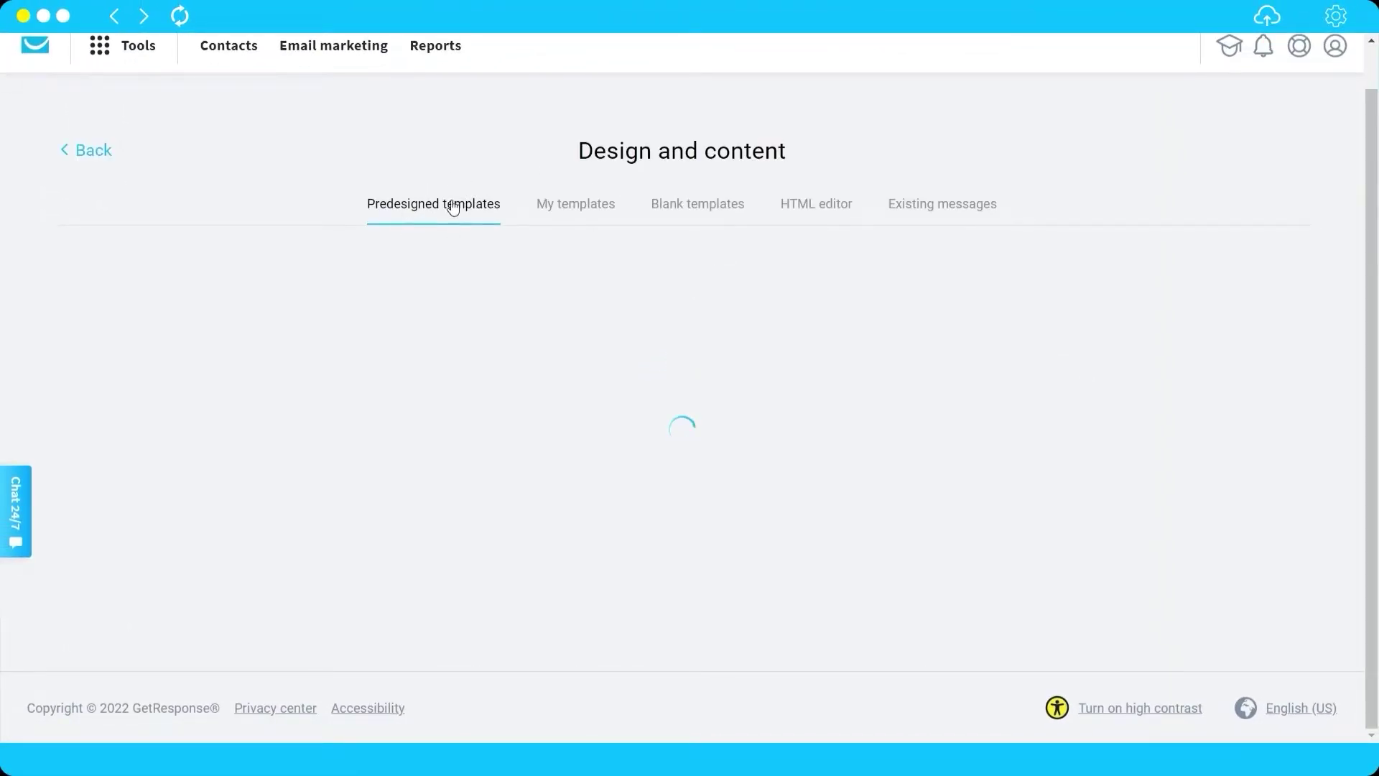
{"action": "scroll", "coordinate": [455, 216], "scroll_direction": "down", "scroll_amount": 1}
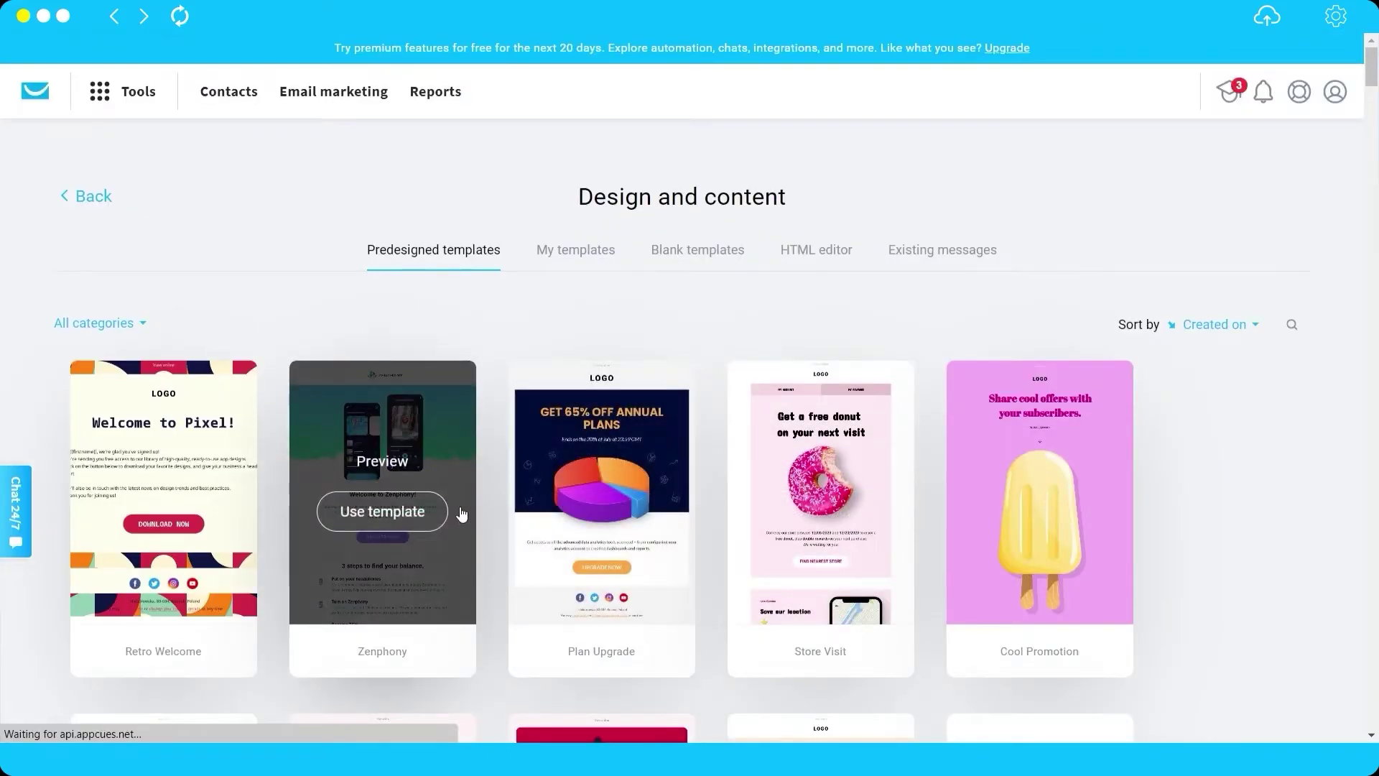
{"action": "scroll", "coordinate": [502, 477], "scroll_direction": "down", "scroll_amount": 3}
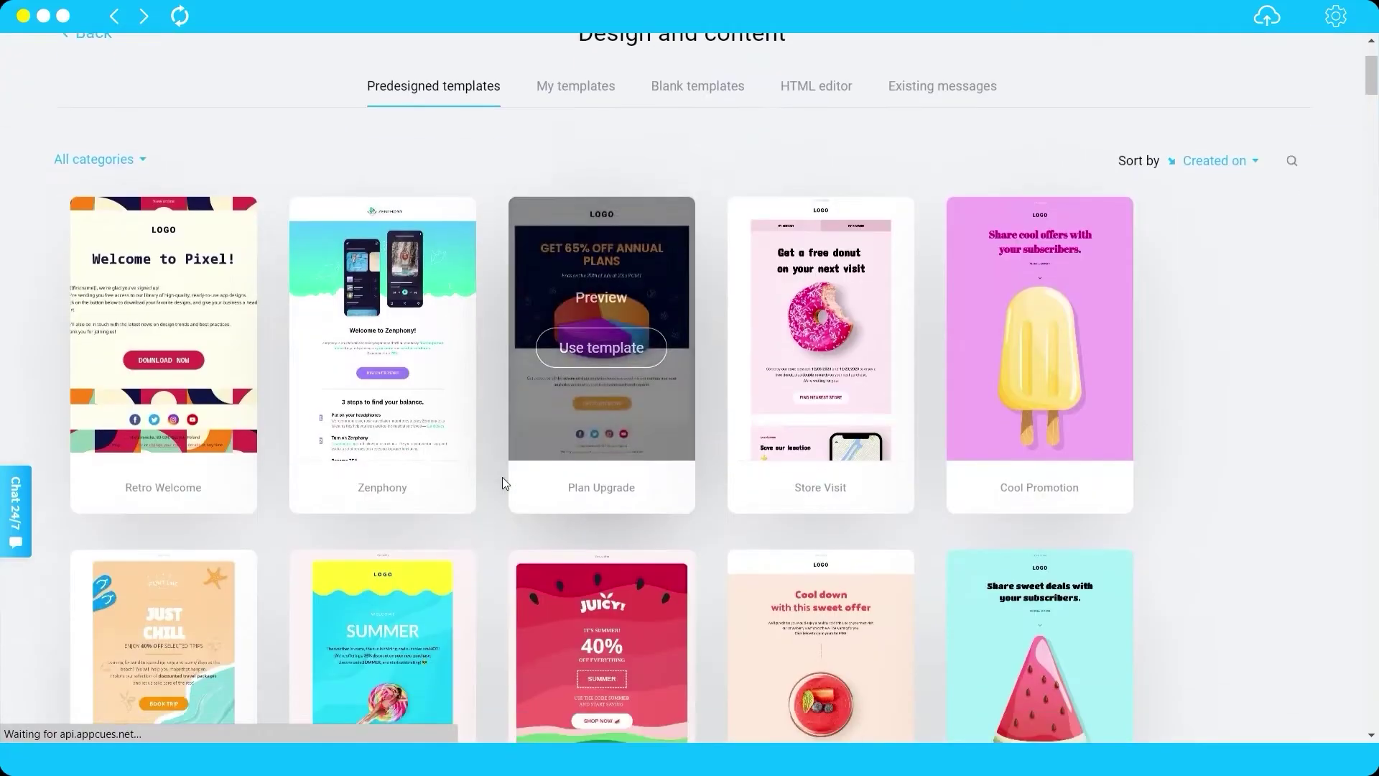
{"action": "scroll", "coordinate": [698, 439], "scroll_direction": "up", "scroll_amount": 3}
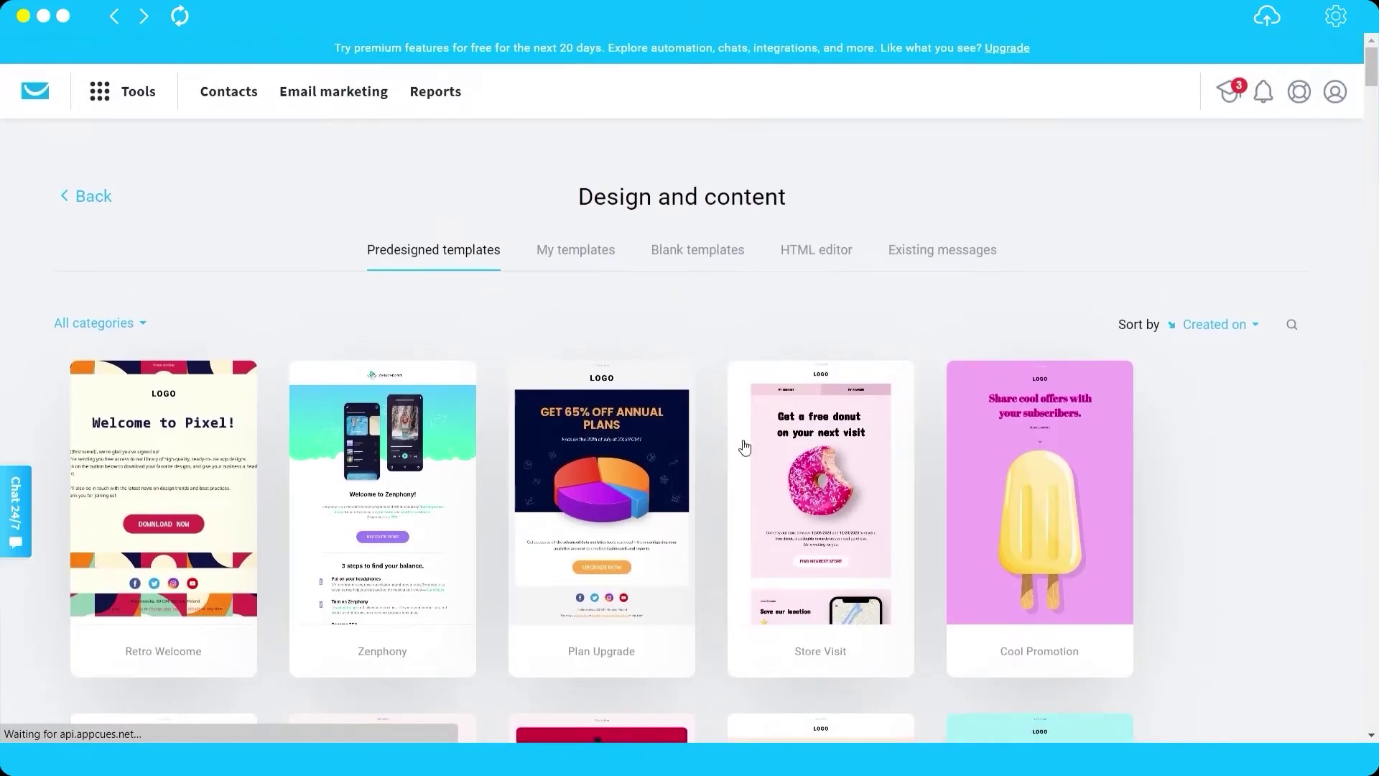
{"action": "left_click", "coordinate": [687, 252]}
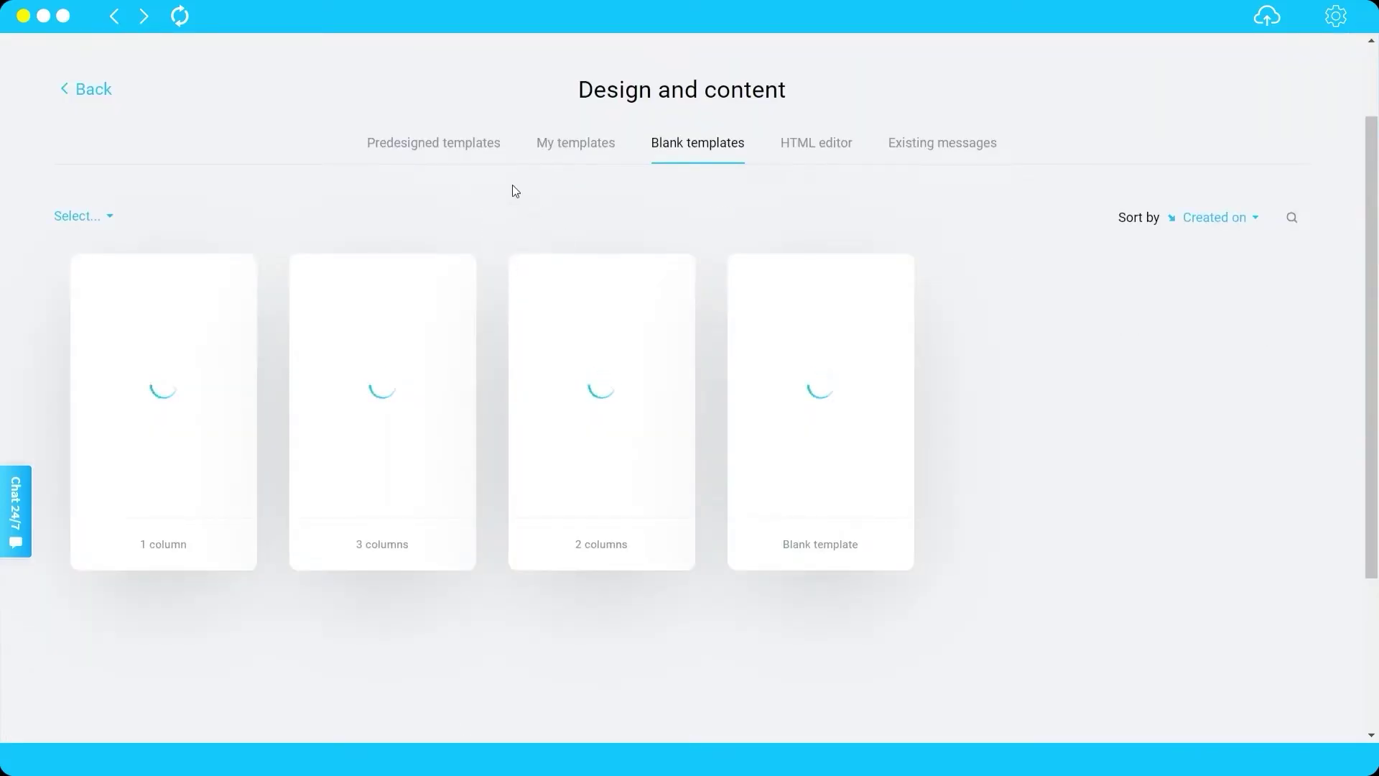
{"action": "left_click", "coordinate": [456, 148]}
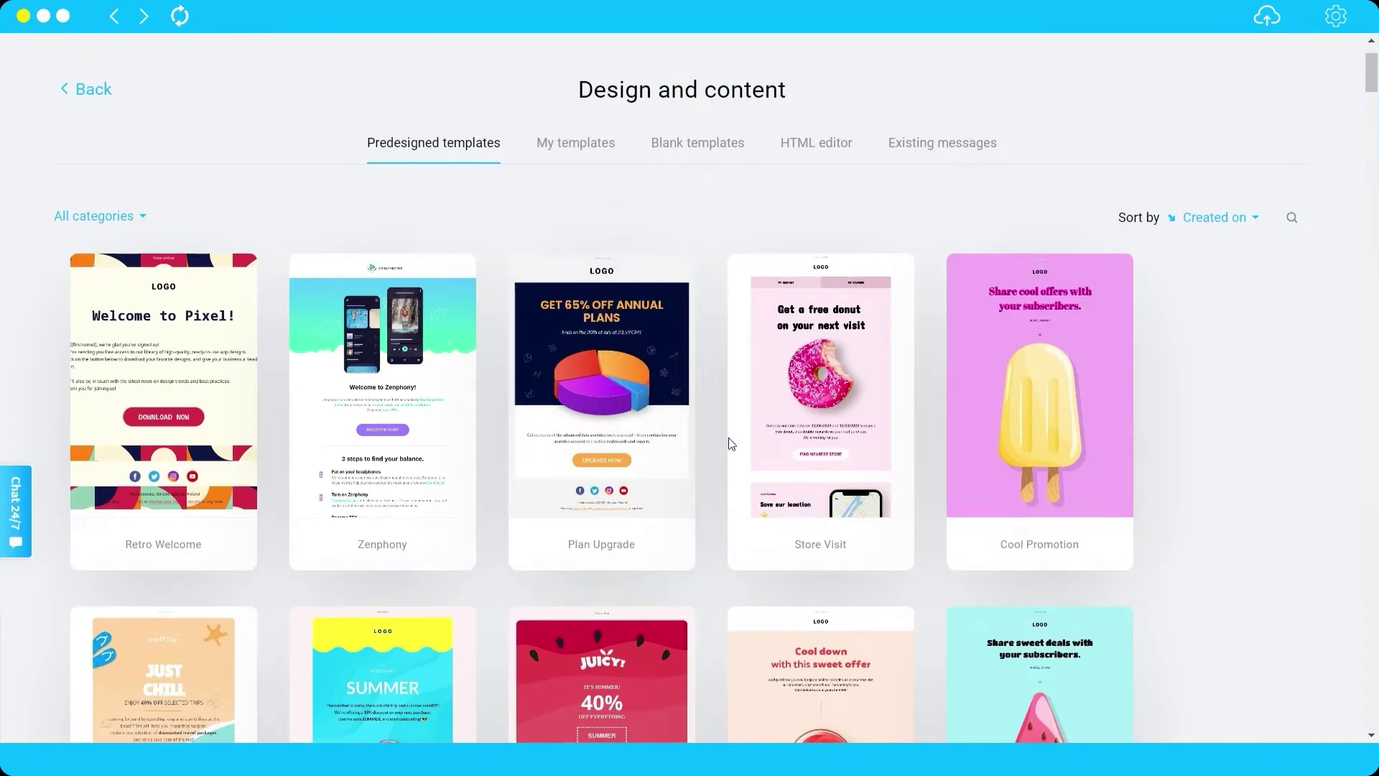
{"action": "scroll", "coordinate": [667, 469], "scroll_direction": "down", "scroll_amount": 9}
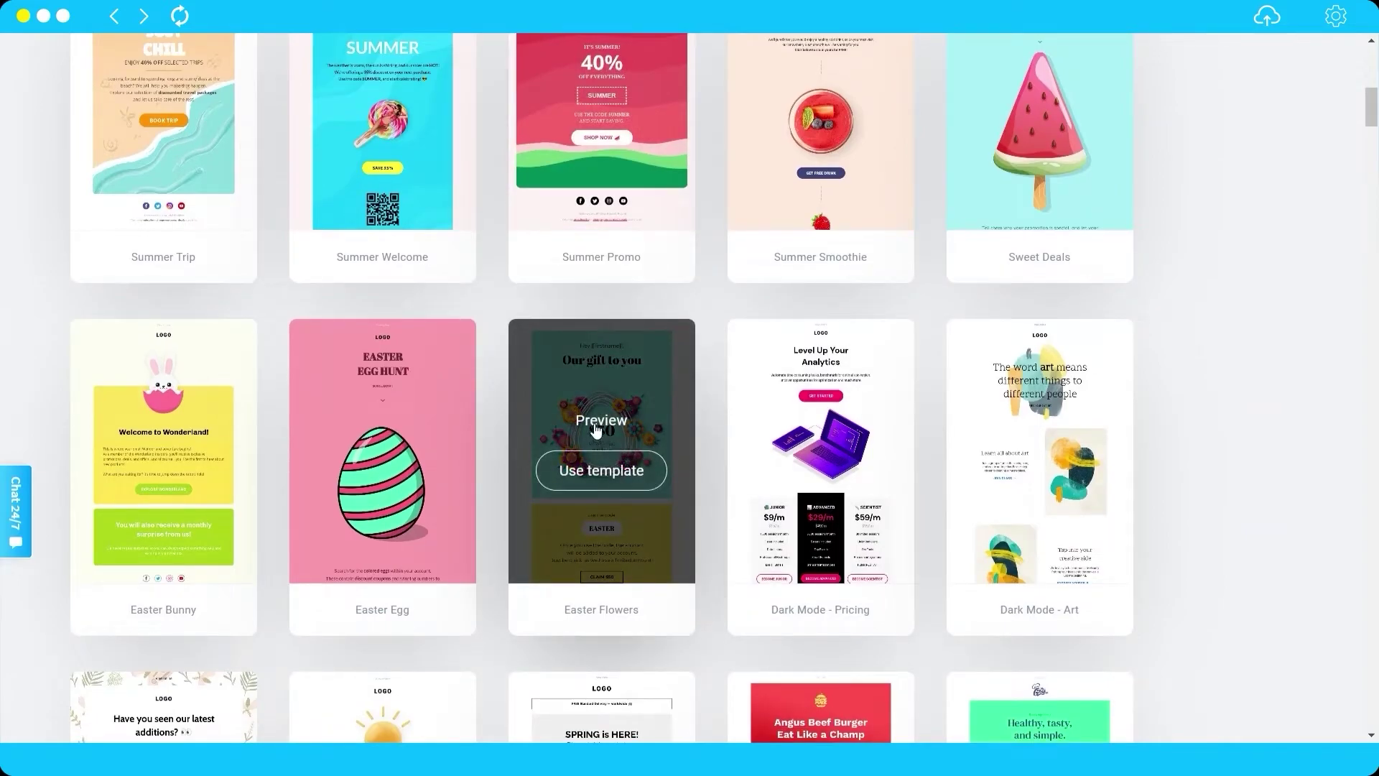
{"action": "left_click", "coordinate": [602, 471]}
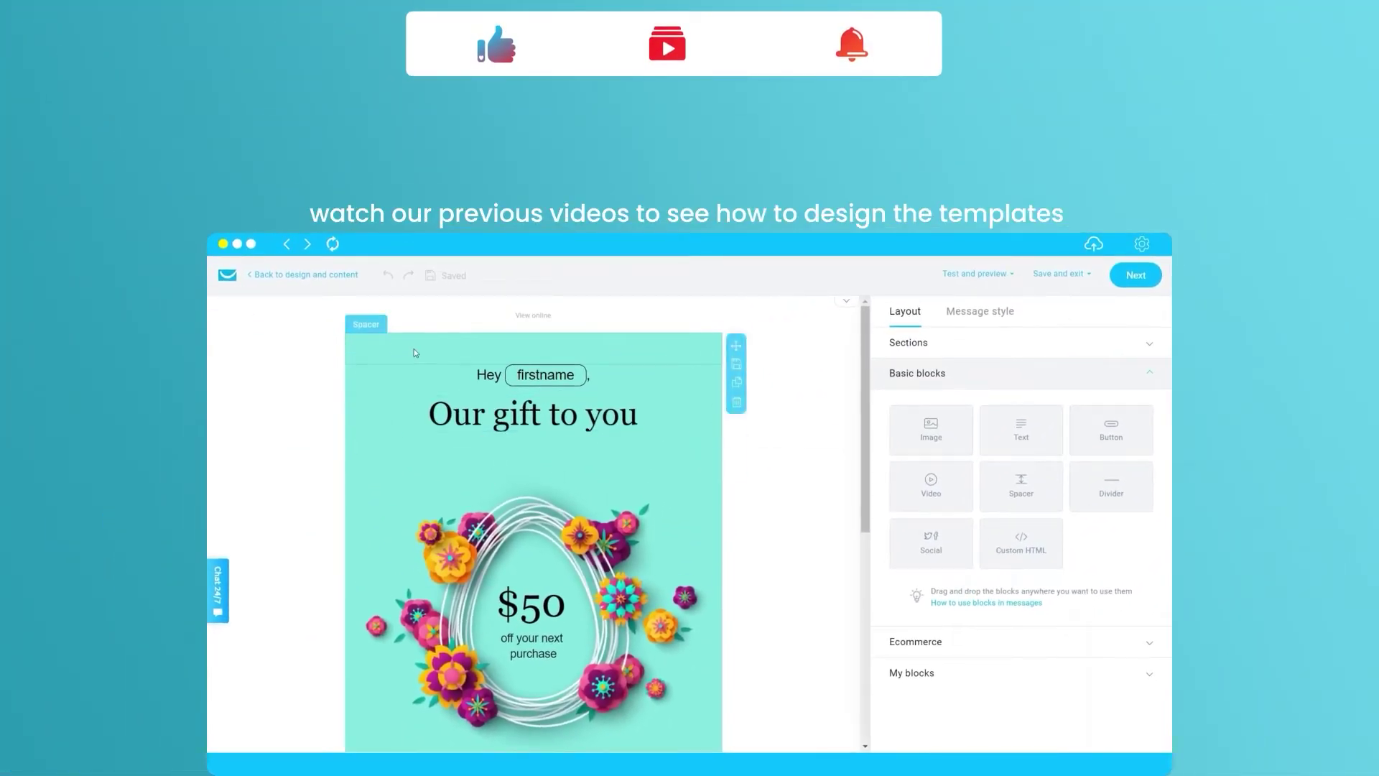
Step: Run a spam check on the Easter Flowers email
{"action": "left_click", "coordinate": [413, 352]}
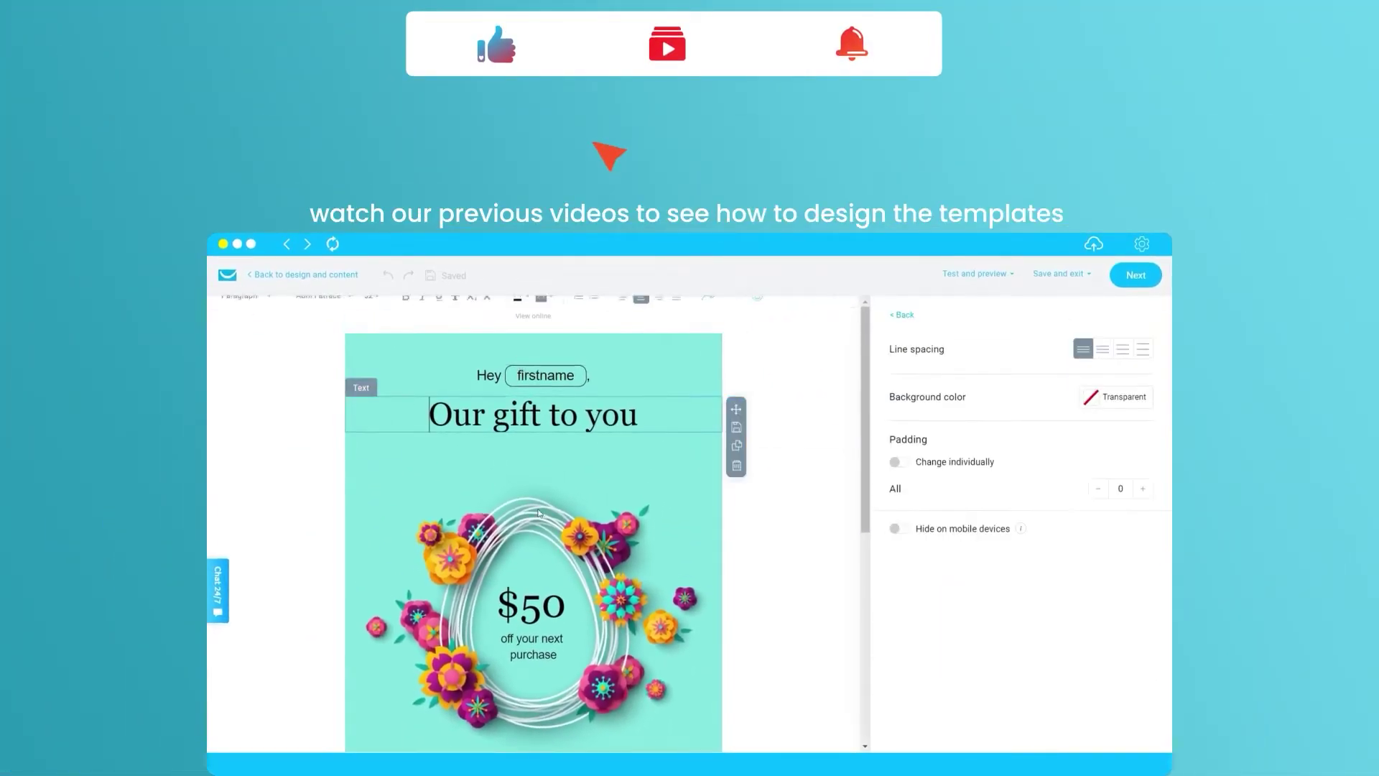
{"action": "scroll", "coordinate": [533, 503], "scroll_direction": "down", "scroll_amount": 10}
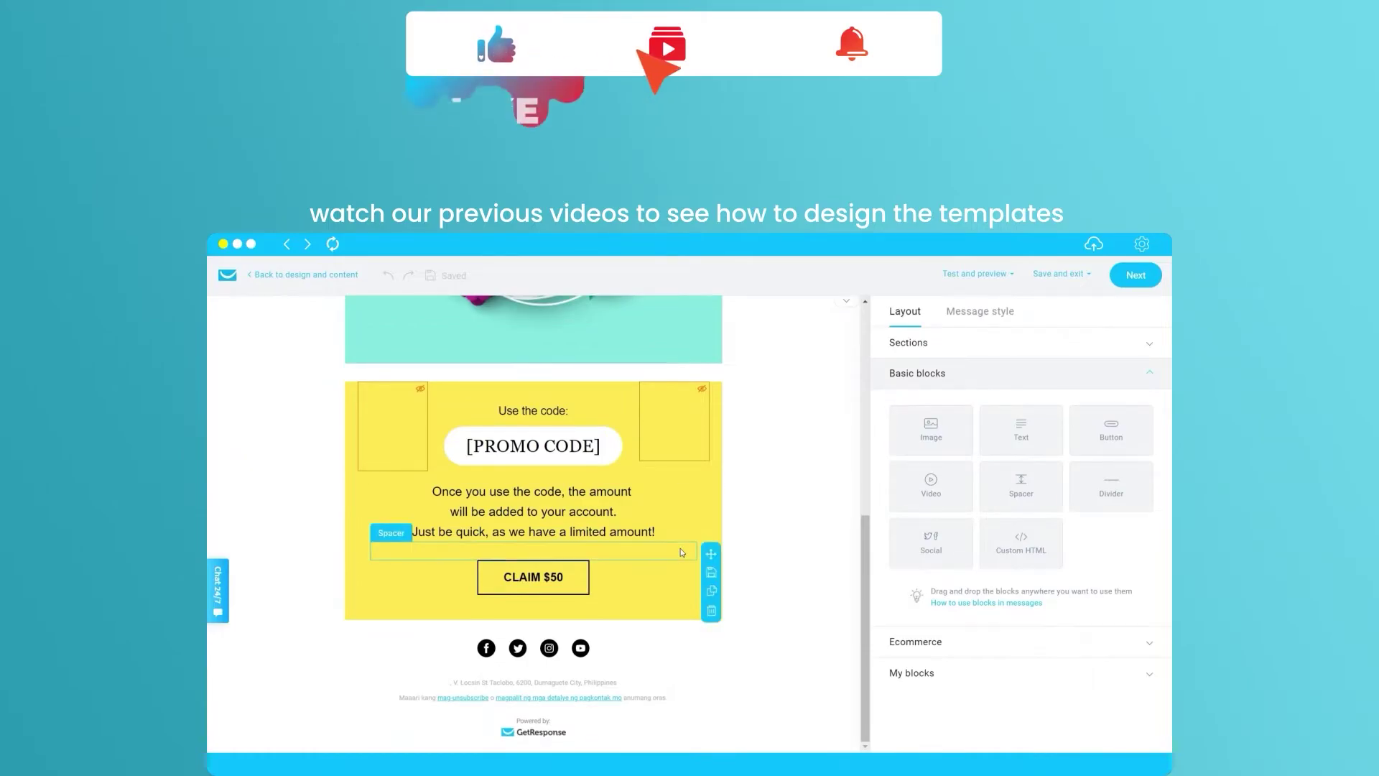
{"action": "scroll", "coordinate": [679, 549], "scroll_direction": "up", "scroll_amount": 10}
{"action": "left_click", "coordinate": [977, 274]}
{"action": "left_click", "coordinate": [958, 380]}
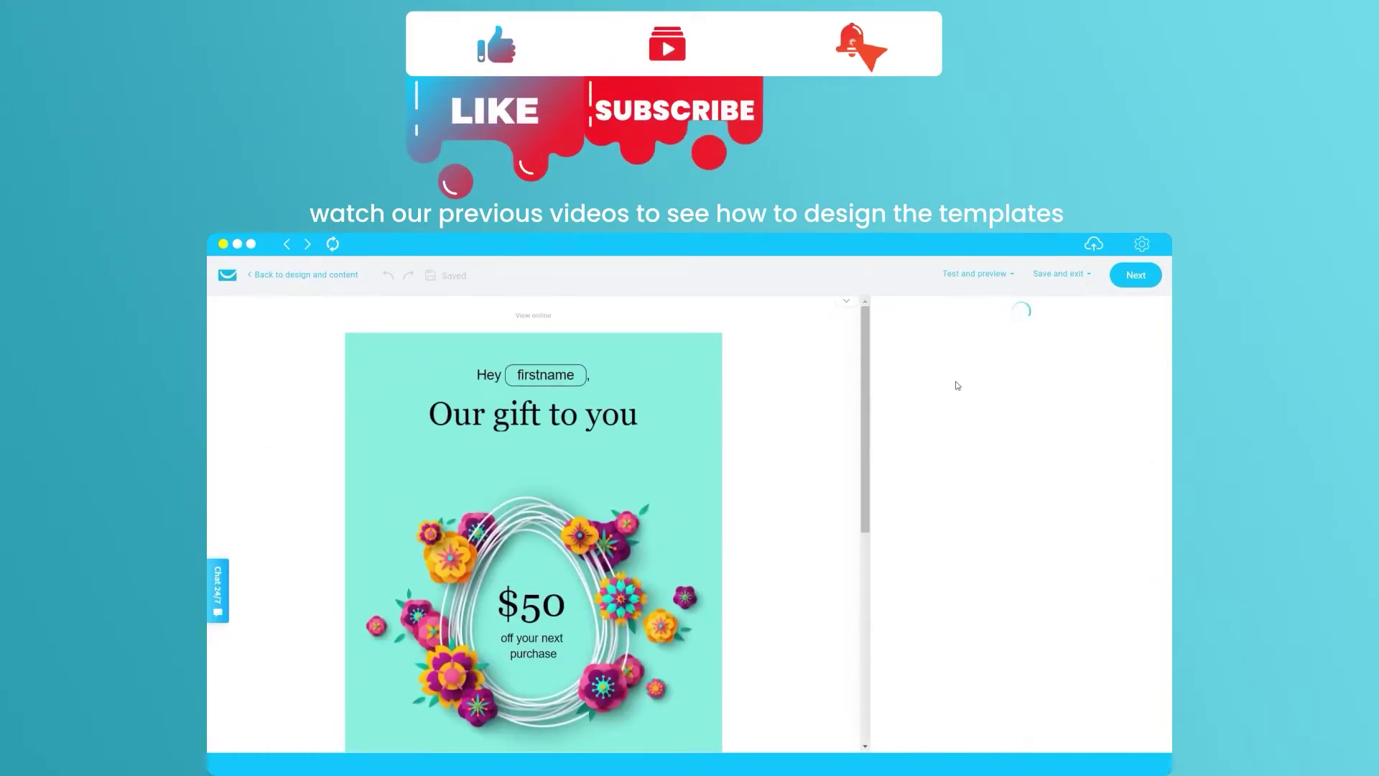
Step: Preview the email in the mobile layout, then close the preview
{"action": "left_click", "coordinate": [977, 274]}
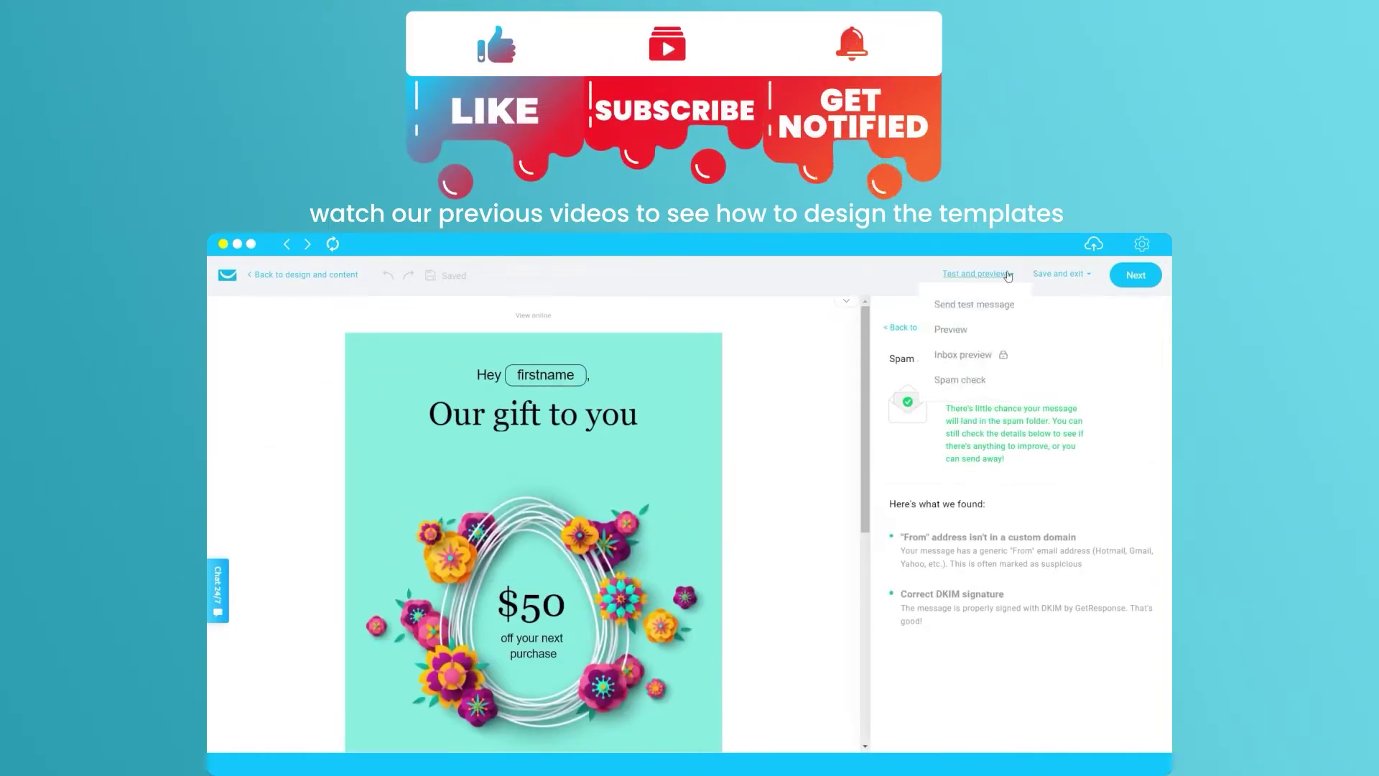
{"action": "left_click", "coordinate": [963, 316]}
{"action": "left_click", "coordinate": [682, 329]}
{"action": "scroll", "coordinate": [718, 503], "scroll_direction": "down", "scroll_amount": 5}
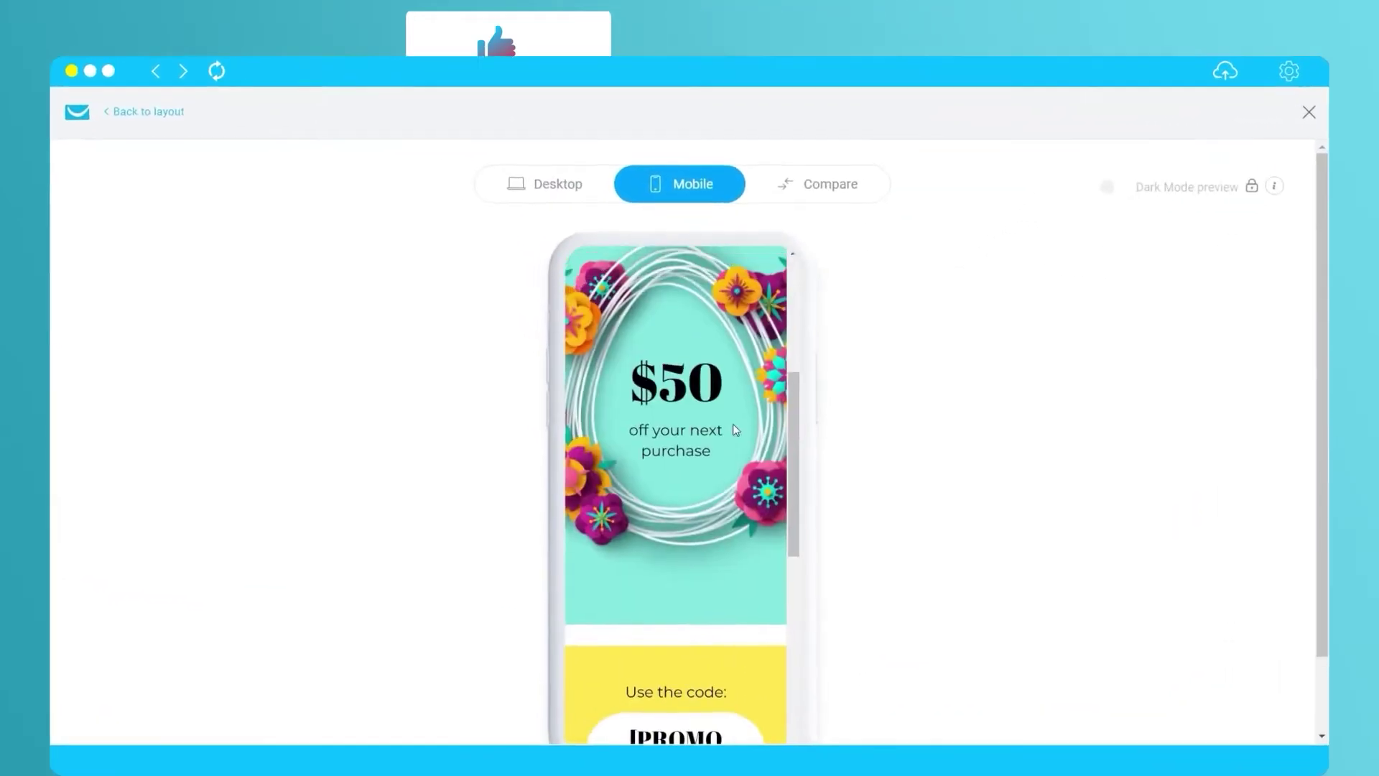
{"action": "scroll", "coordinate": [718, 503], "scroll_direction": "up", "scroll_amount": 5}
{"action": "left_click", "coordinate": [1157, 274]}
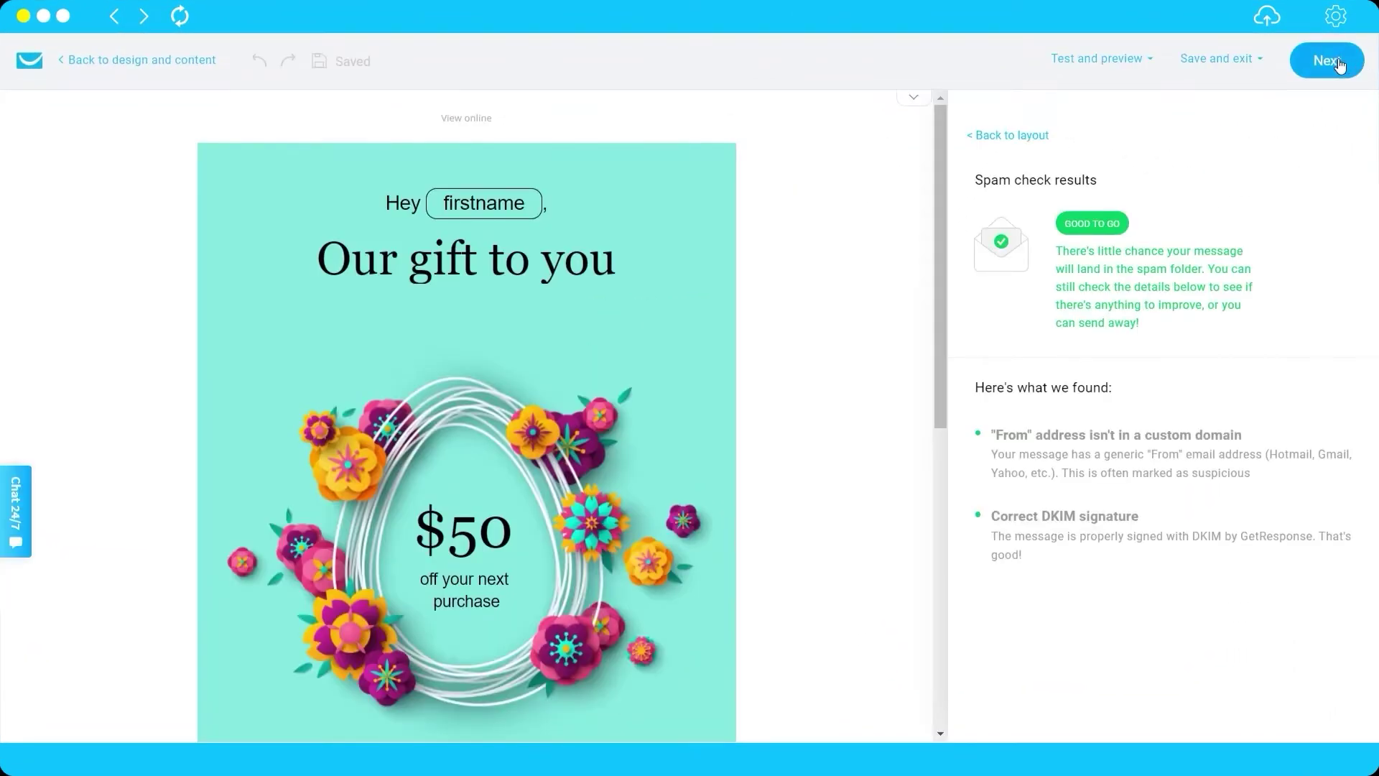
Step: Continue to the autoresponder settings and Save and publish it
{"action": "left_click", "coordinate": [1340, 65]}
{"action": "scroll", "coordinate": [793, 298], "scroll_direction": "down", "scroll_amount": 10}
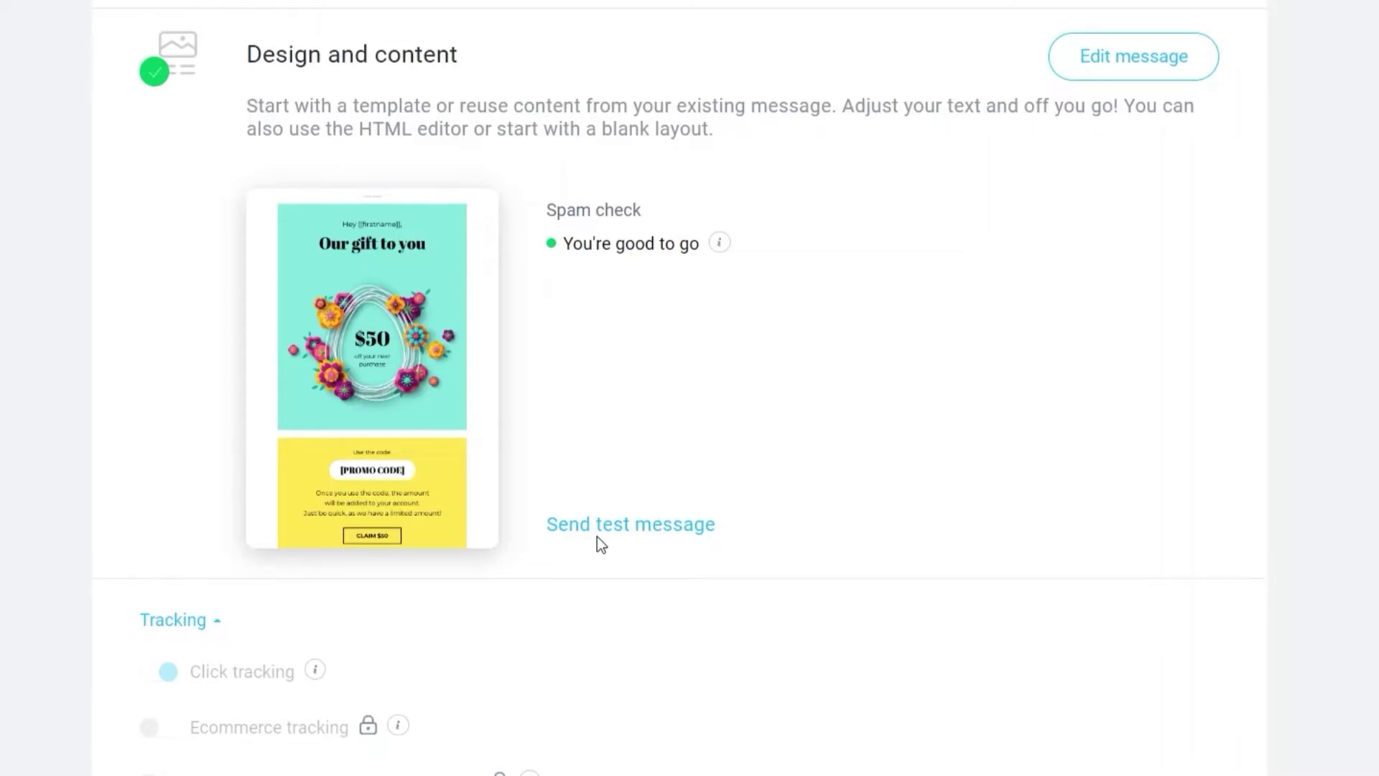
{"action": "scroll", "coordinate": [320, 529], "scroll_direction": "down", "scroll_amount": 4}
{"action": "mouse_move", "coordinate": [395, 282]}
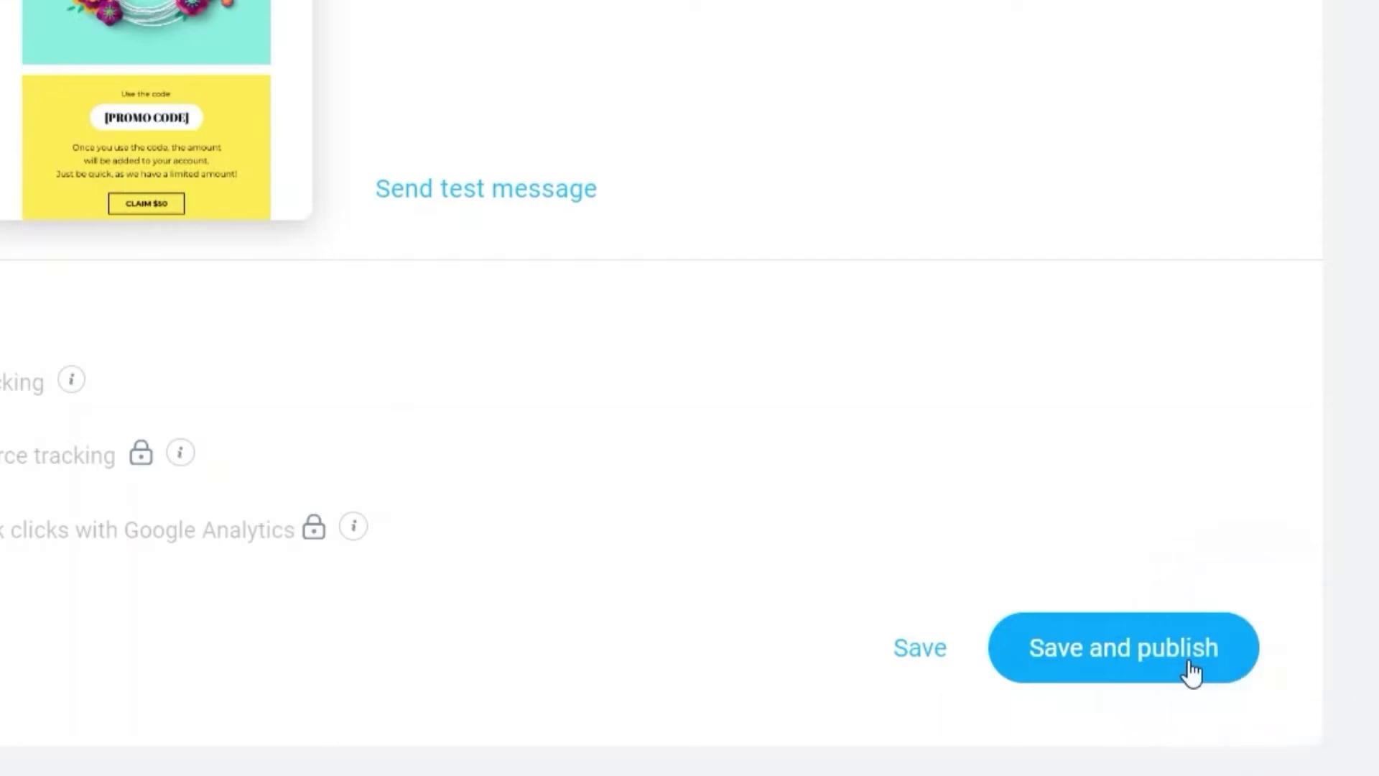
{"action": "left_click", "coordinate": [1192, 672]}
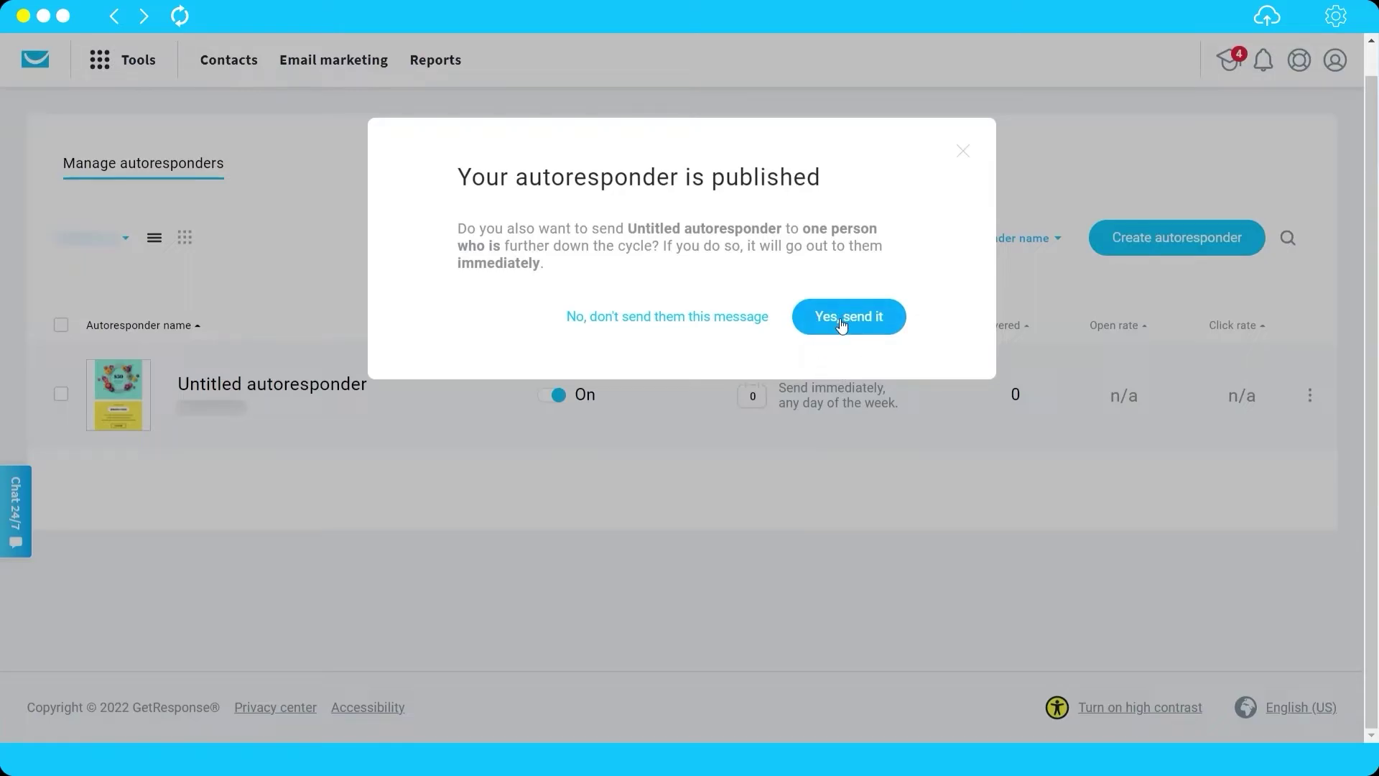
Step: Send the message to the subscriber further down the cycle, then add the tutorial list to the filter
{"action": "left_click", "coordinate": [842, 324]}
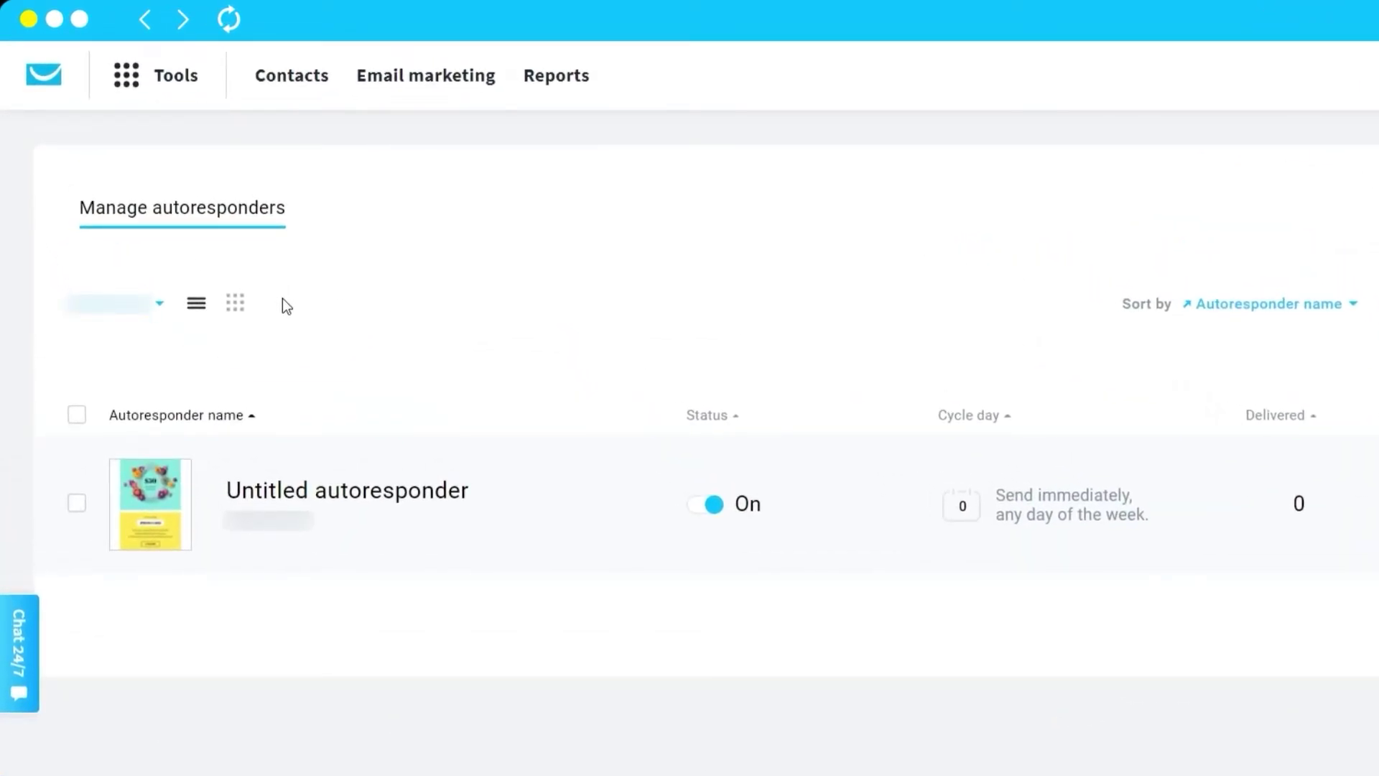
{"action": "left_click", "coordinate": [147, 310]}
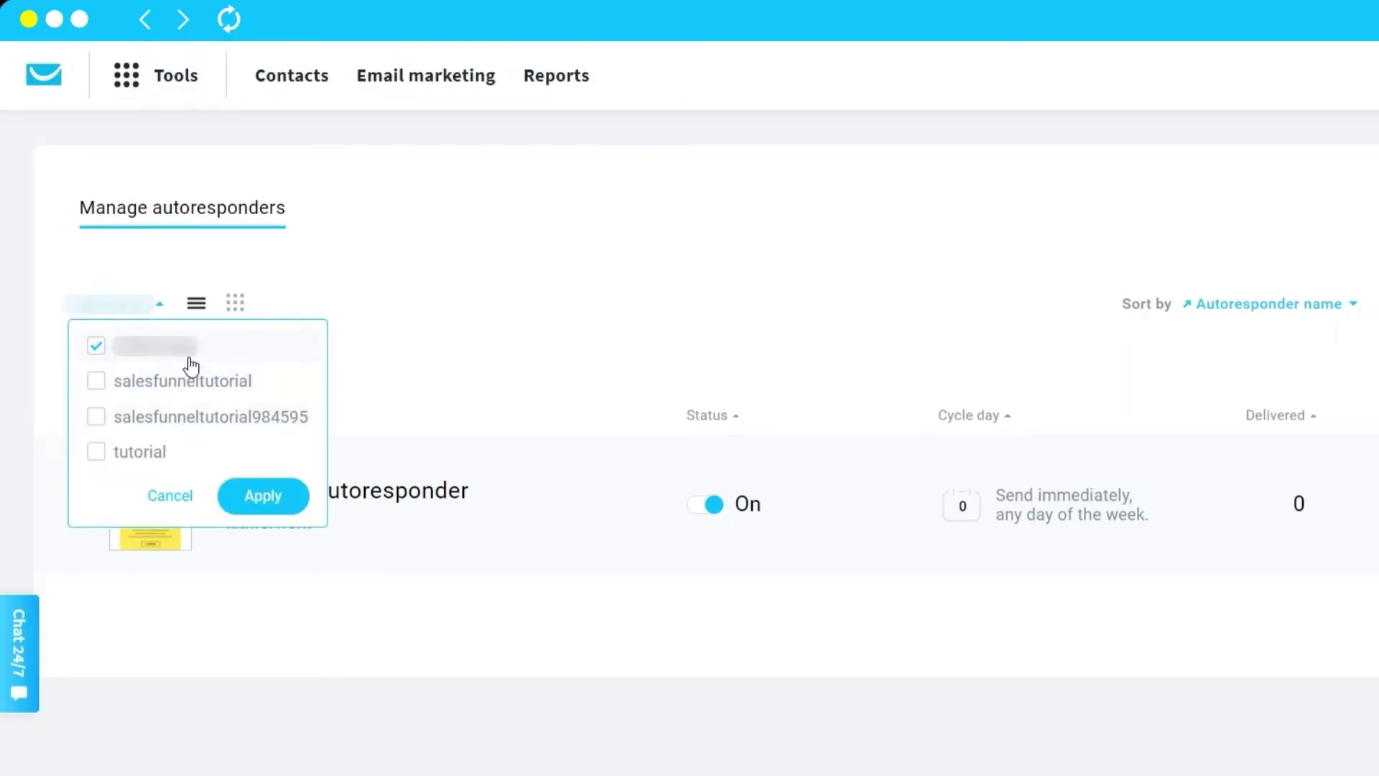
{"action": "left_click", "coordinate": [426, 353]}
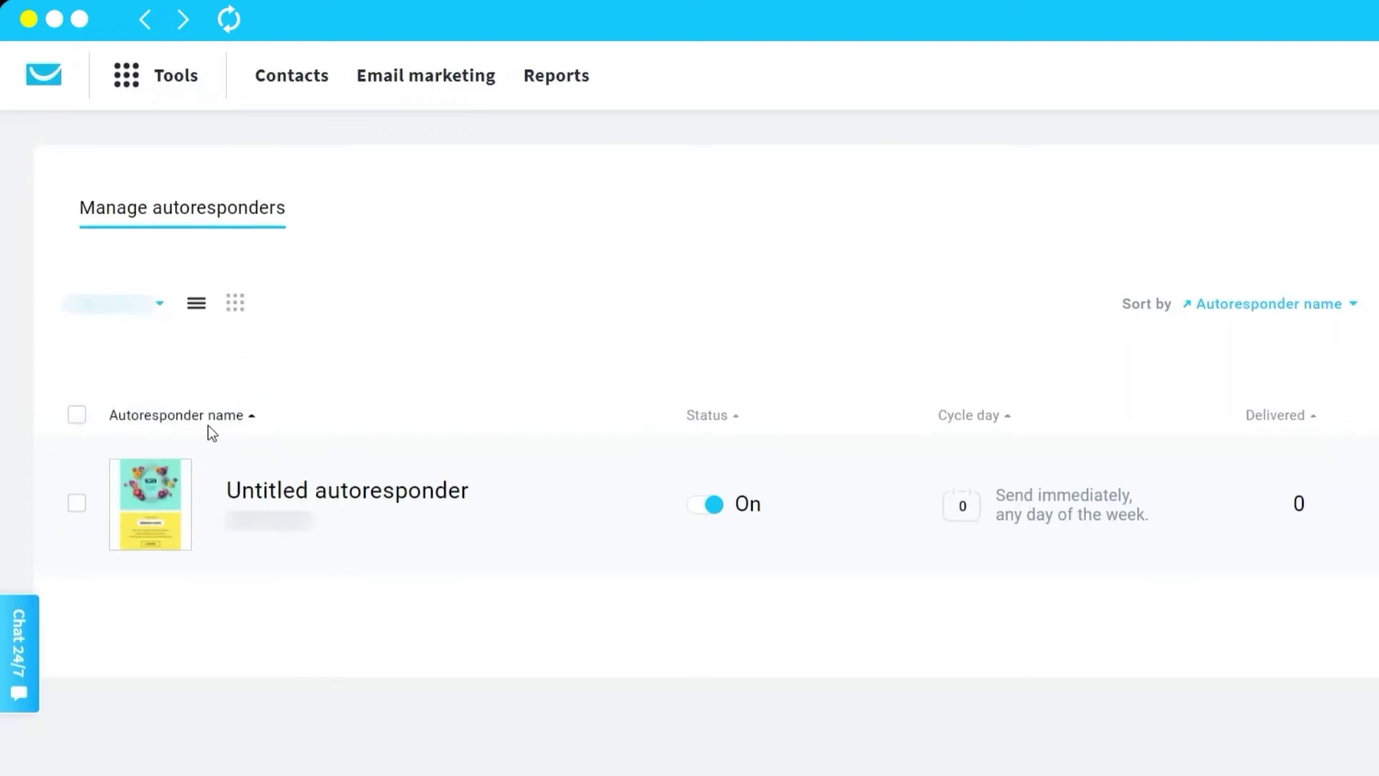
{"action": "left_click", "coordinate": [142, 319]}
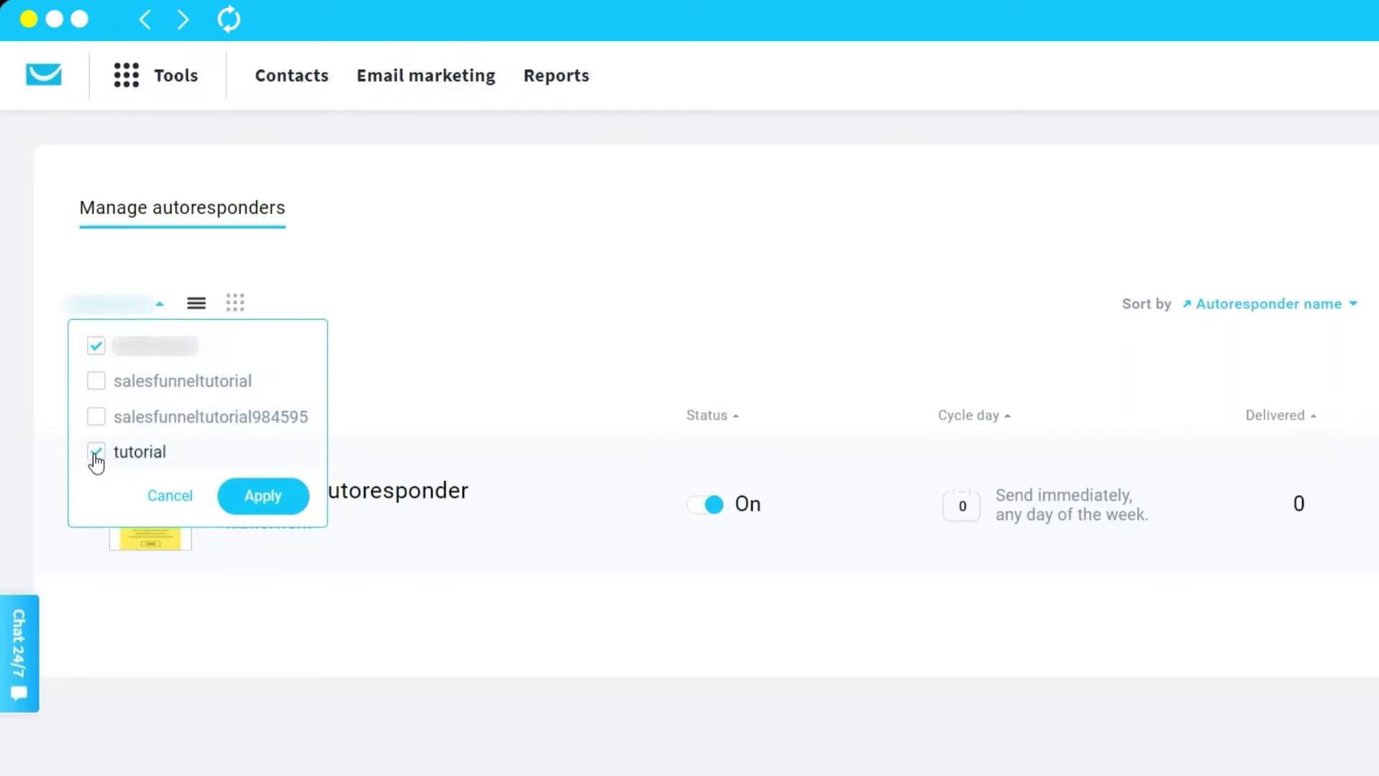
{"action": "left_click", "coordinate": [260, 495]}
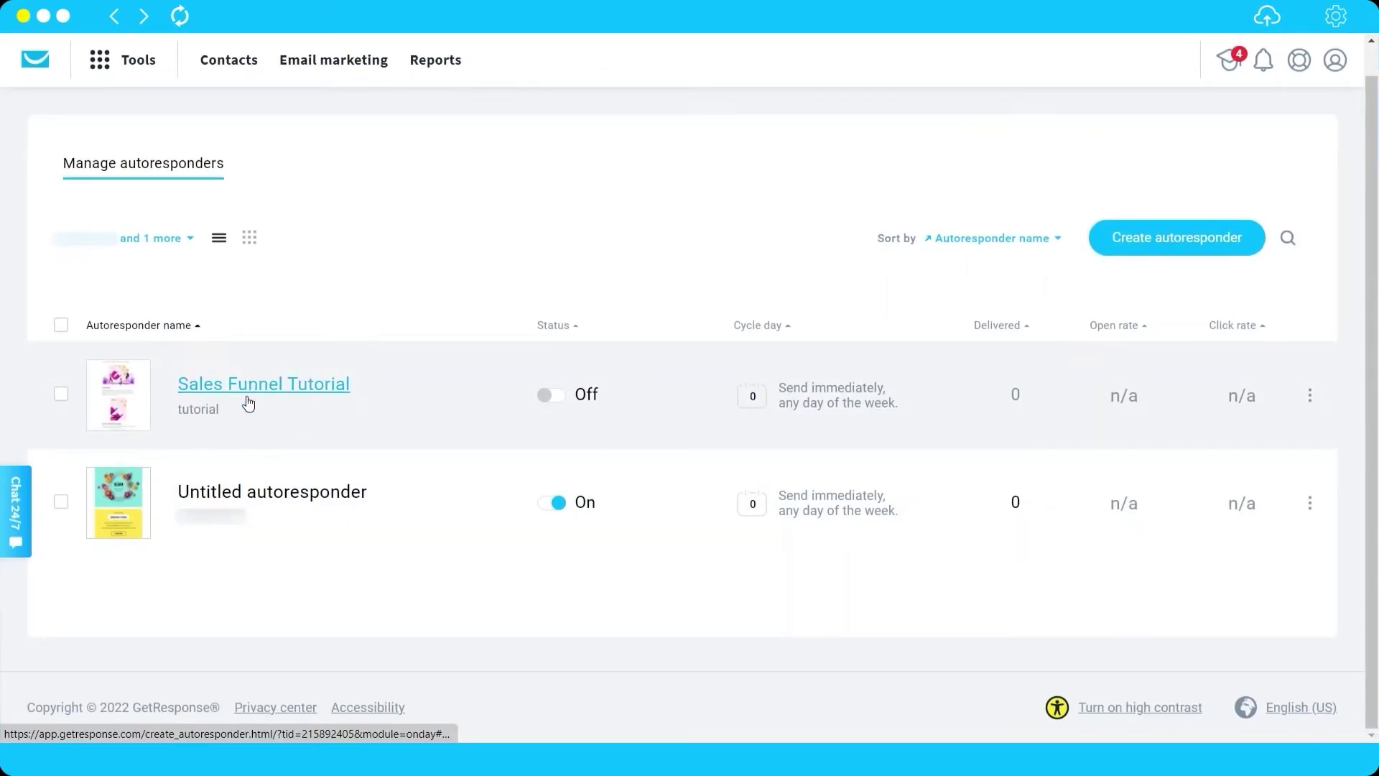
Step: Filter the autoresponder list to the tutorial list only, then restore the first-list filter
{"action": "left_click", "coordinate": [186, 240]}
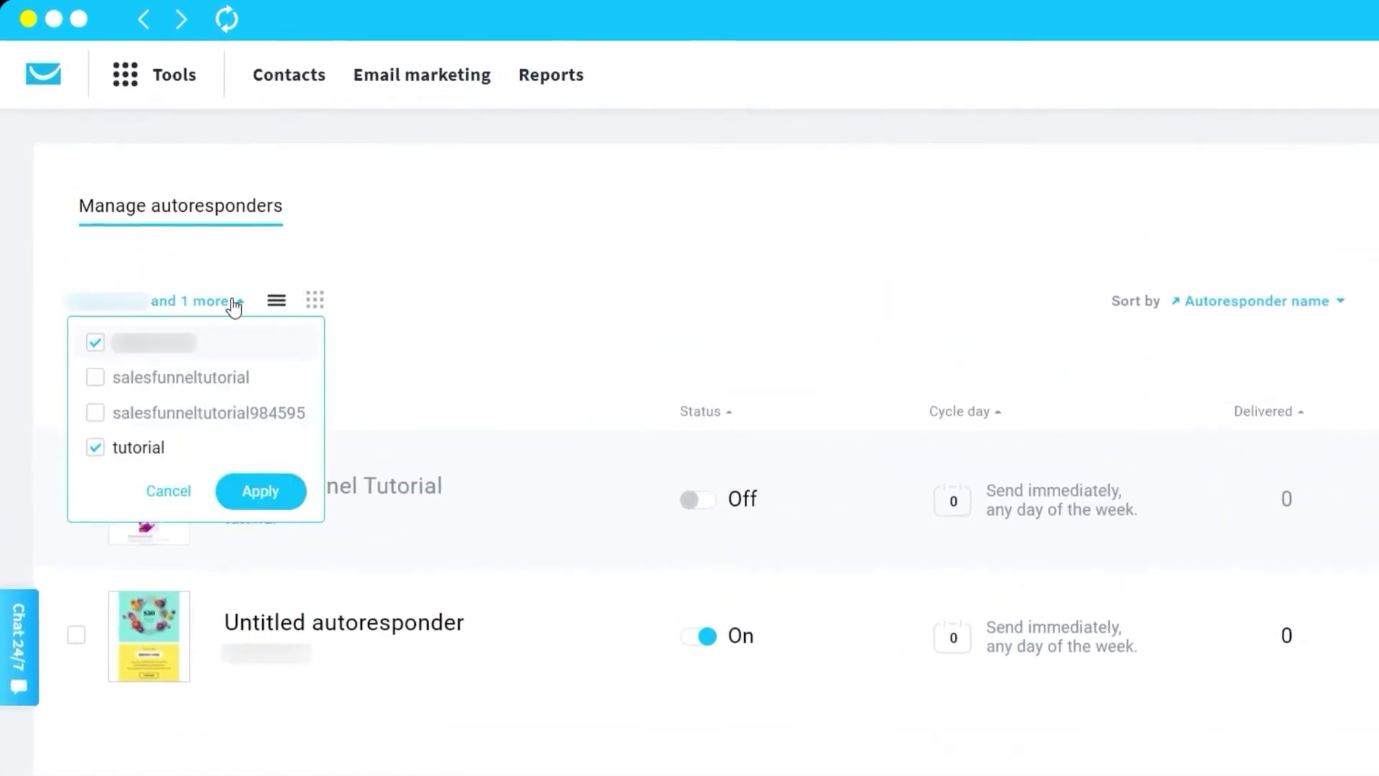
{"action": "left_click", "coordinate": [95, 342]}
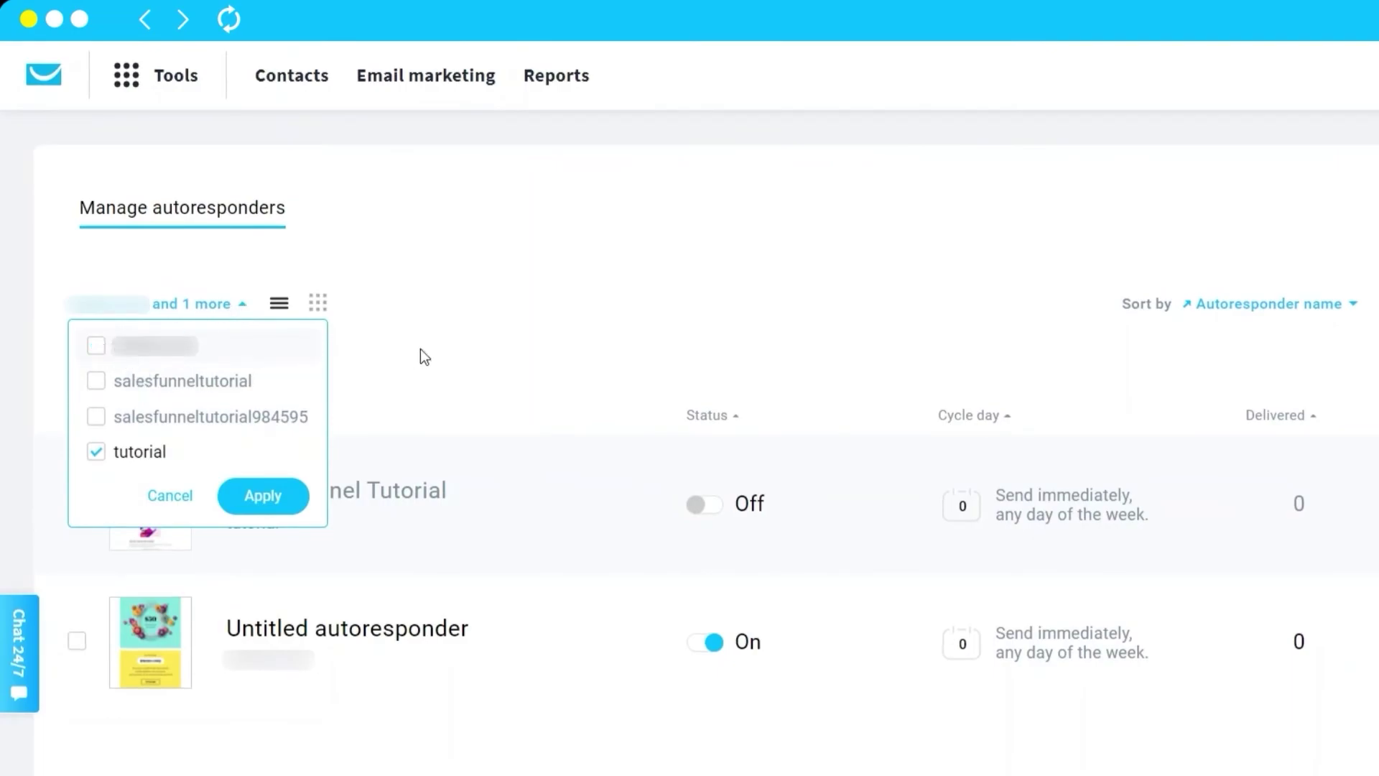
{"action": "left_click", "coordinate": [286, 497]}
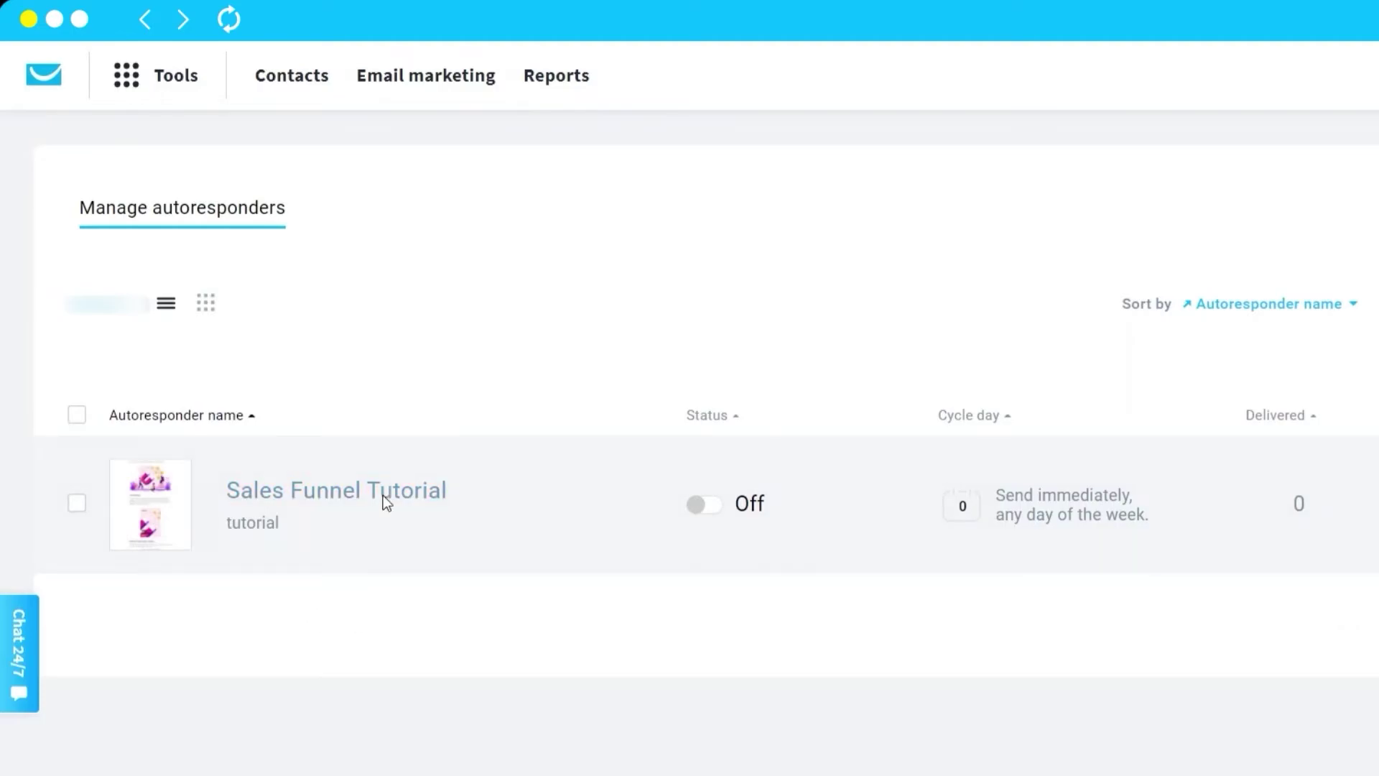
{"action": "left_click", "coordinate": [121, 306]}
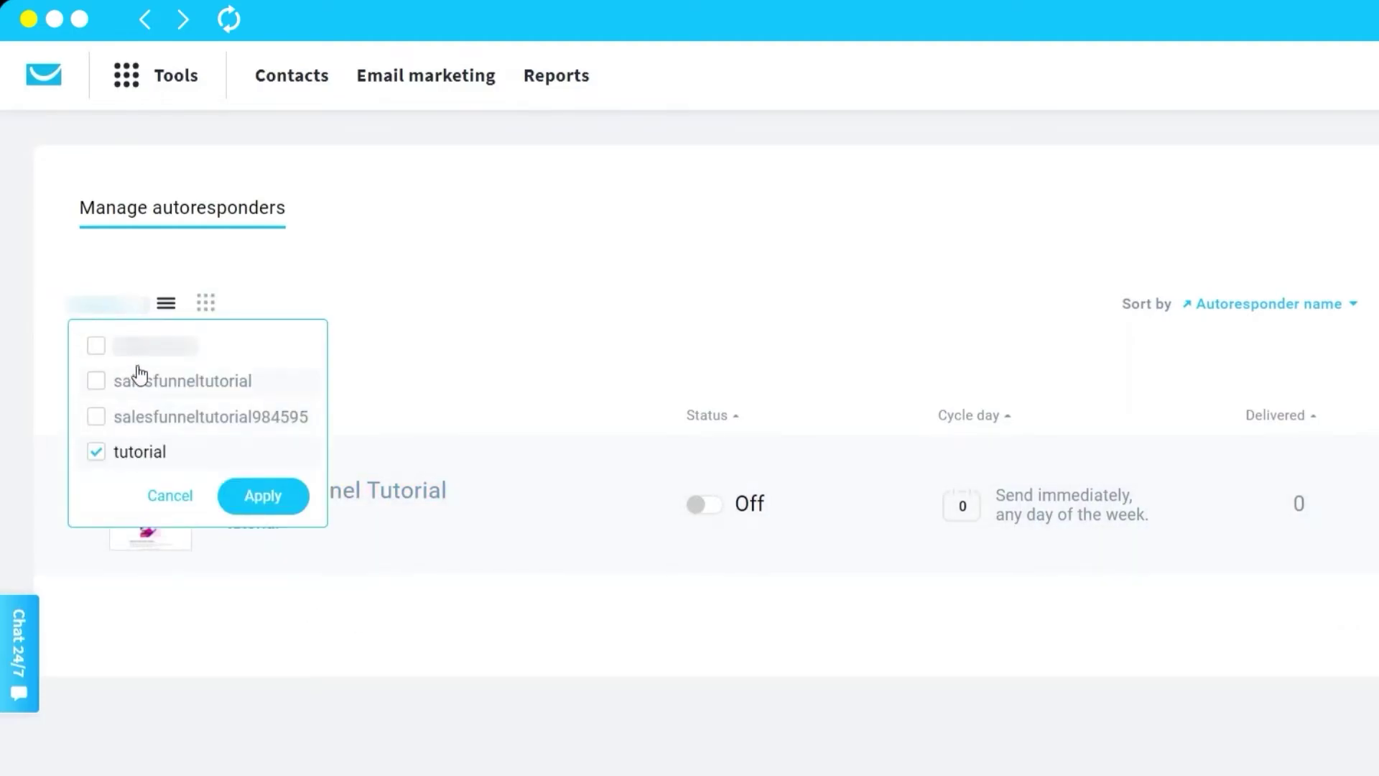
{"action": "left_click", "coordinate": [99, 346]}
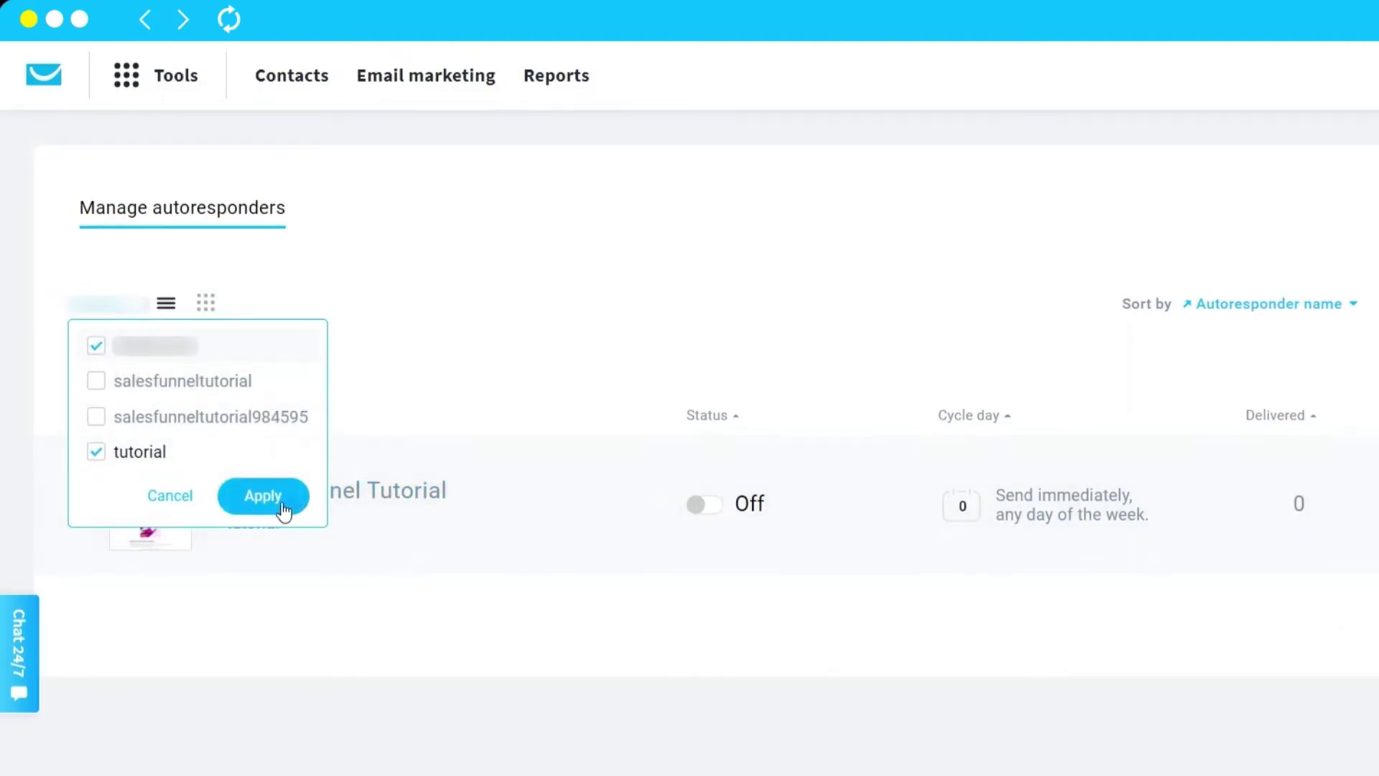
{"action": "left_click", "coordinate": [114, 466]}
{"action": "left_click", "coordinate": [267, 494]}
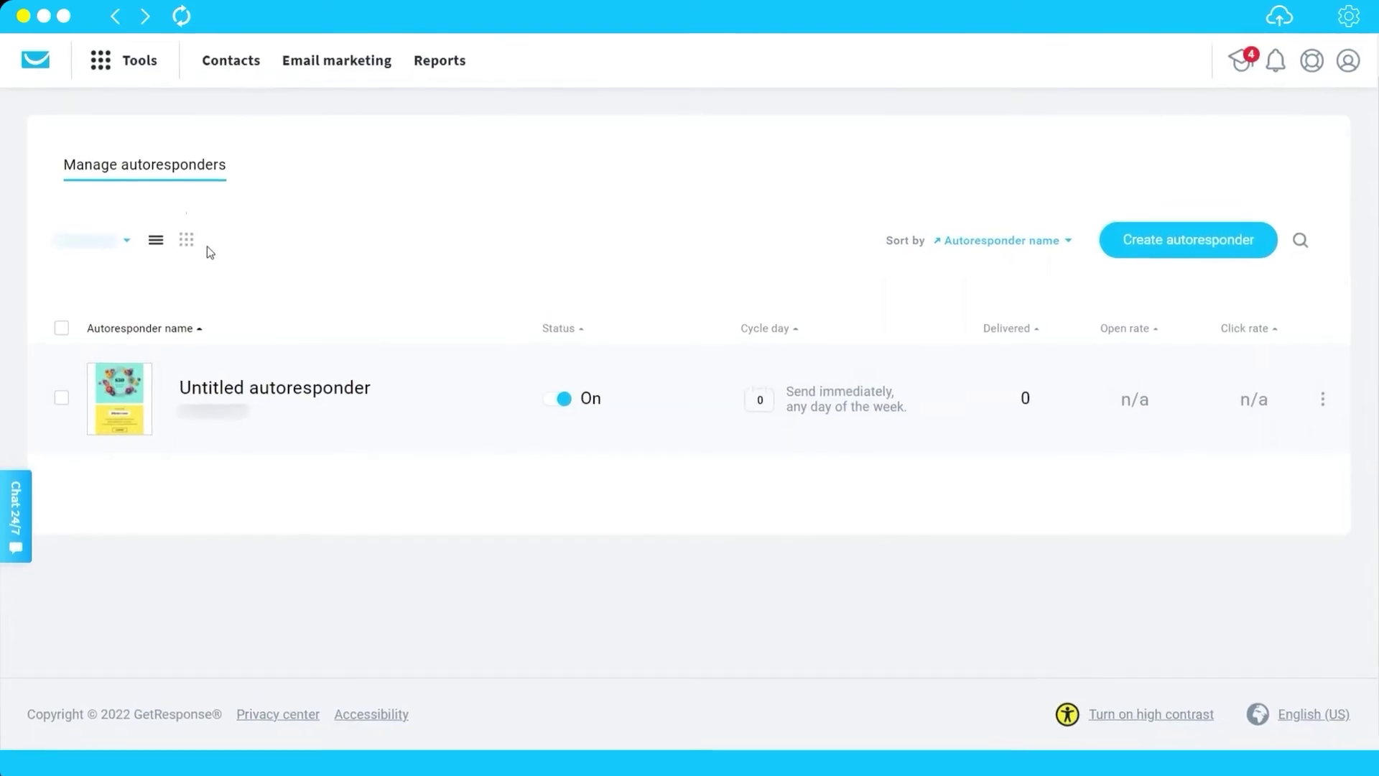
Step: Switch to the calendar grid view and drag the autoresponder to day 2 and back to day 0
{"action": "left_click", "coordinate": [185, 237]}
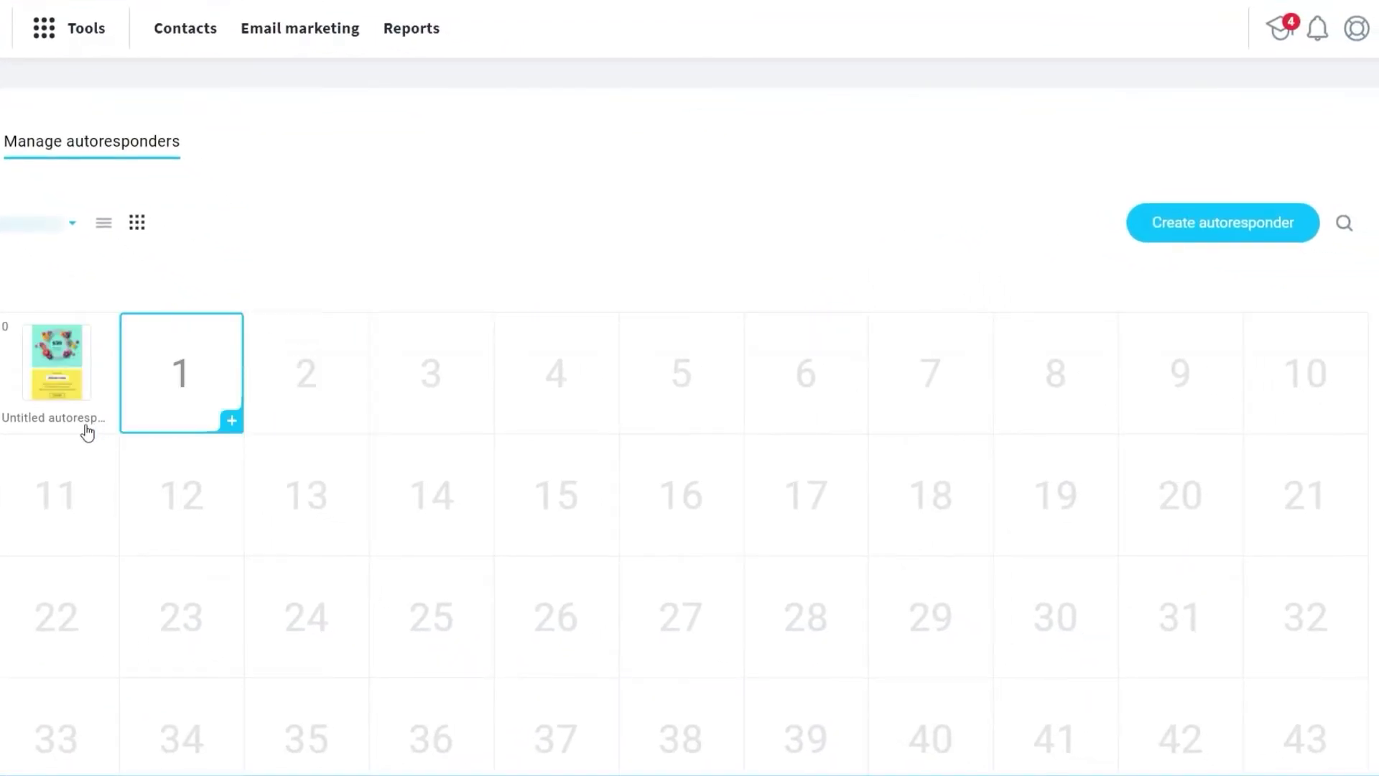
{"action": "mouse_move", "coordinate": [36, 373]}
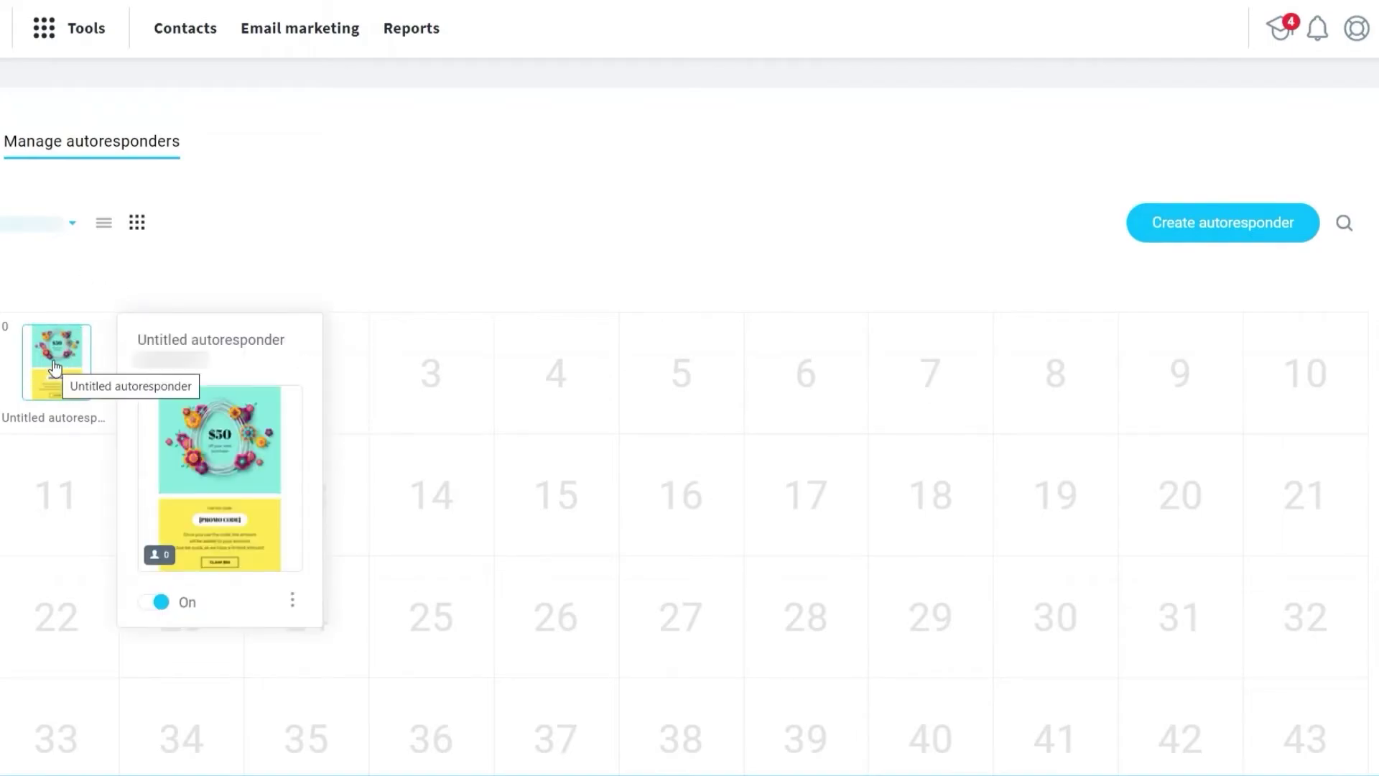
{"action": "left_click_drag", "start_coordinate": [56, 368], "coordinate": [298, 378]}
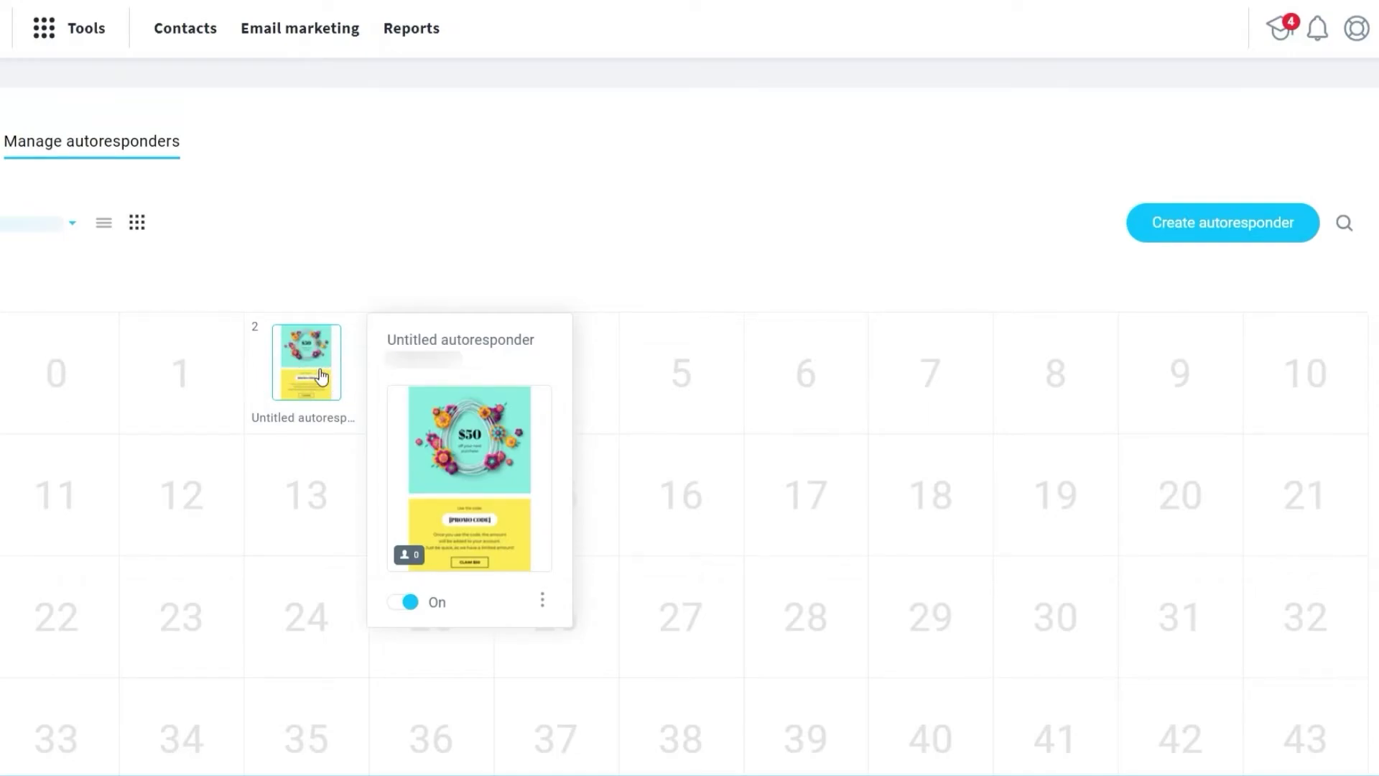
{"action": "left_click_drag", "start_coordinate": [310, 359], "coordinate": [58, 360]}
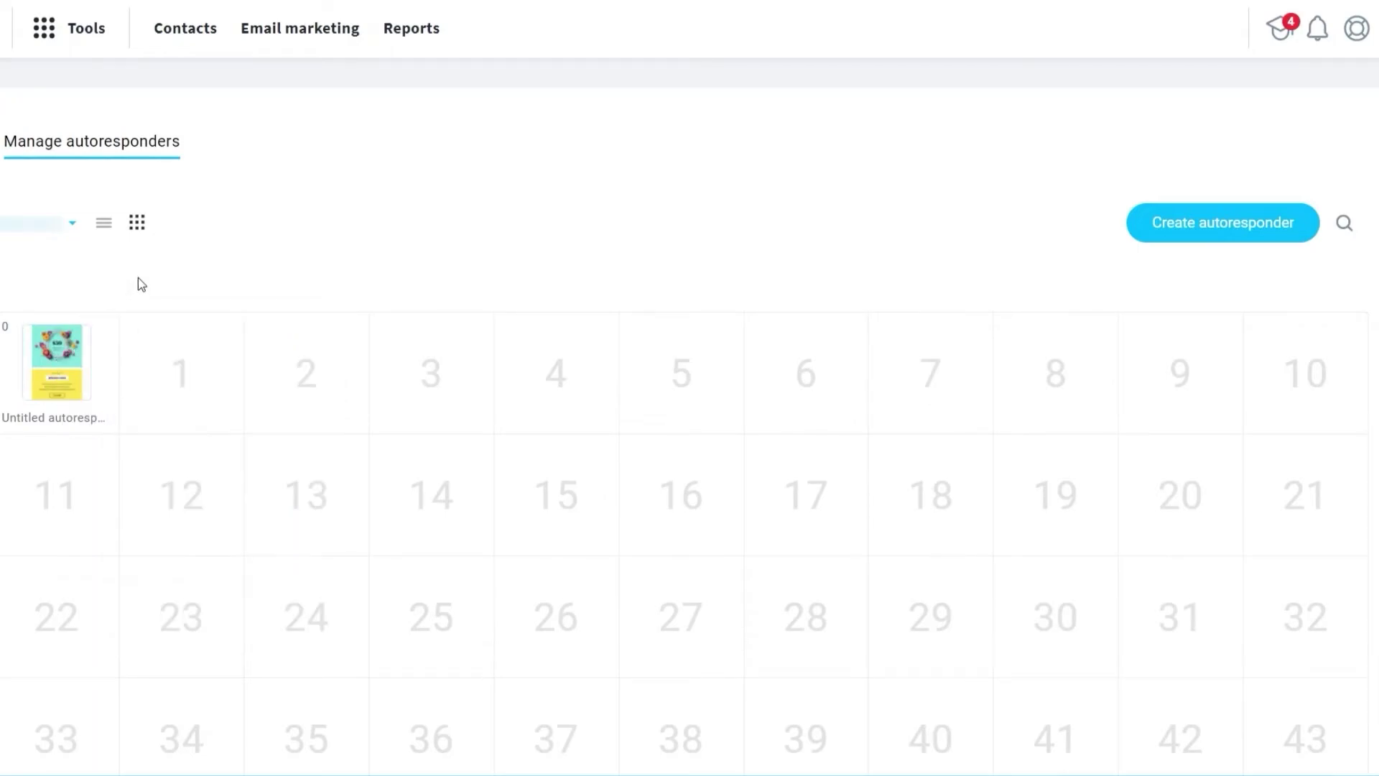
{"action": "mouse_move", "coordinate": [316, 390]}
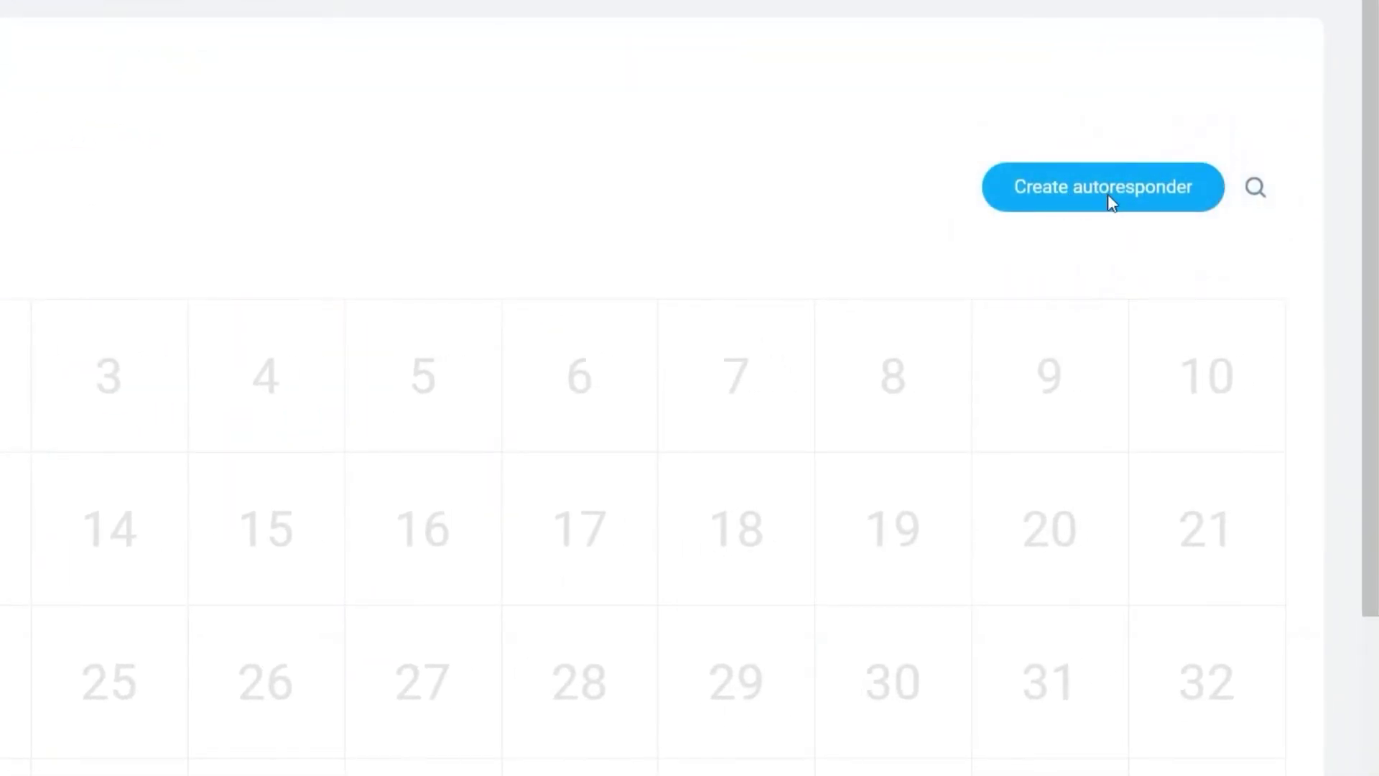
Step: Start a new Untitled autoresponder and set its On day field to send on day 2
{"action": "left_click", "coordinate": [1106, 196]}
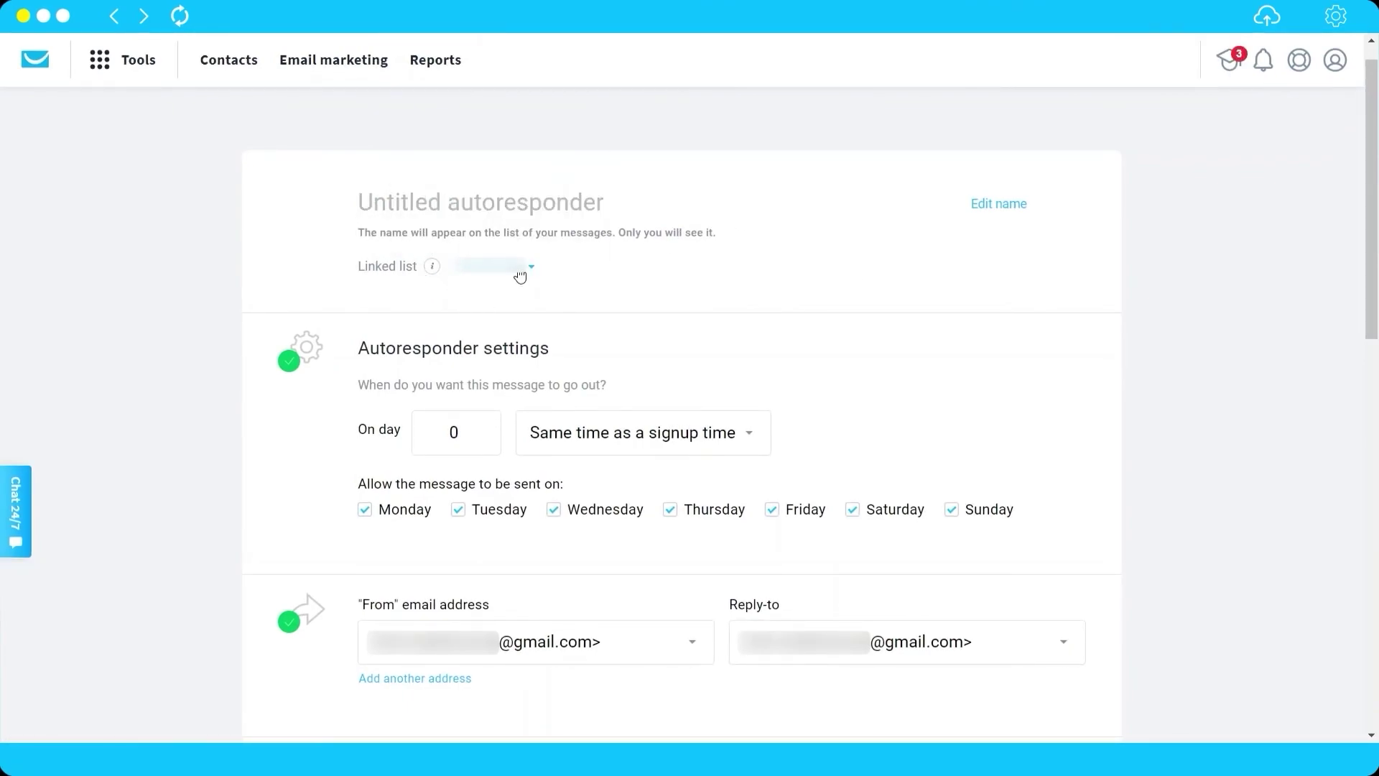
{"action": "left_click", "coordinate": [464, 428]}
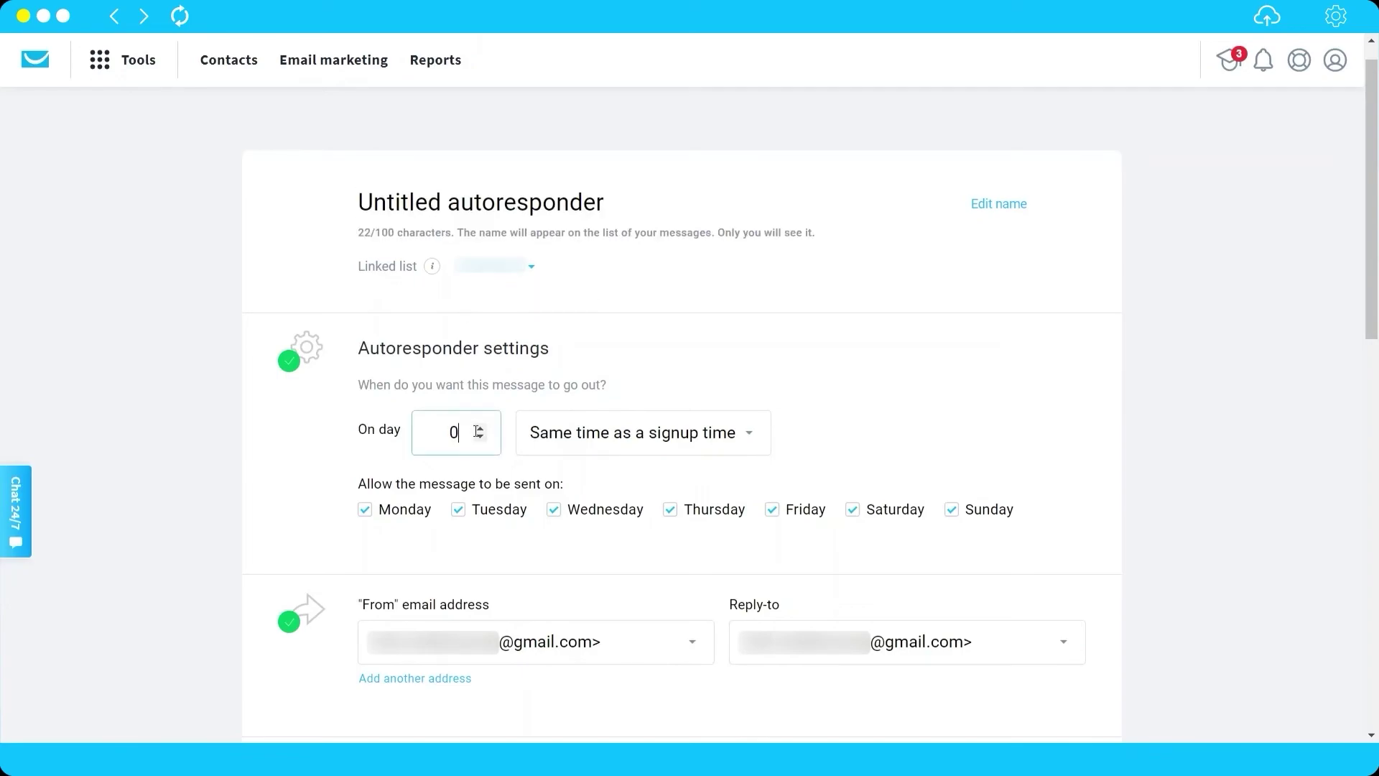